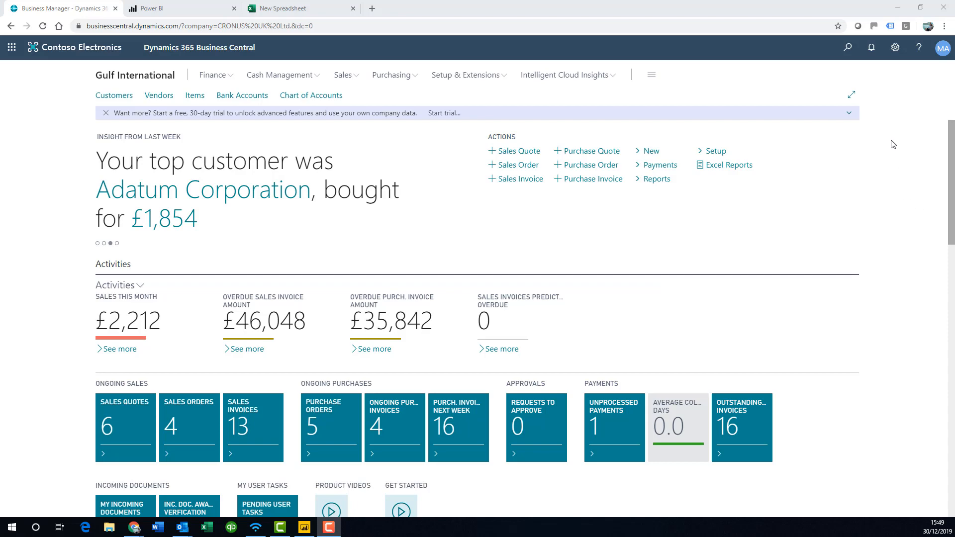
Search for "web ser" and open the Web Services list.
left_click(847, 50)
left_click(848, 51)
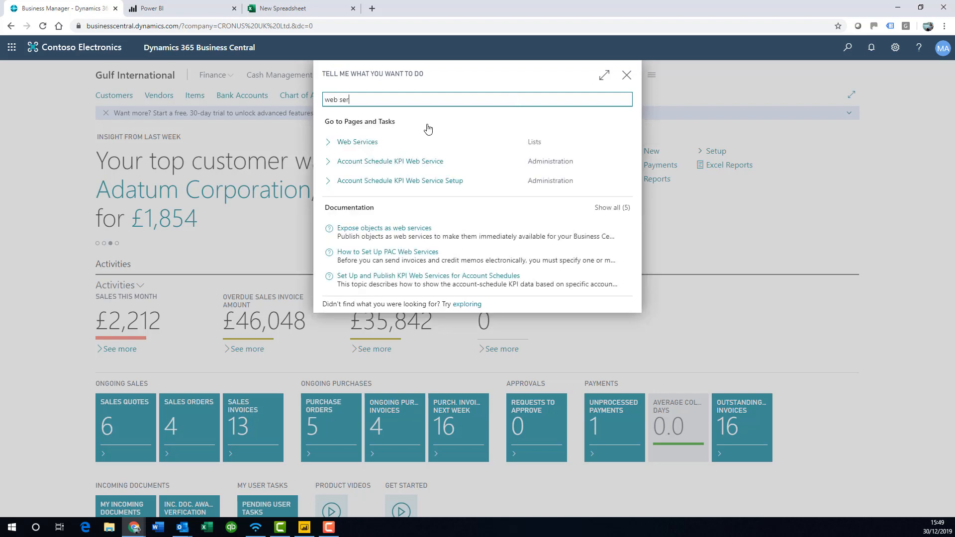
left_click(357, 143)
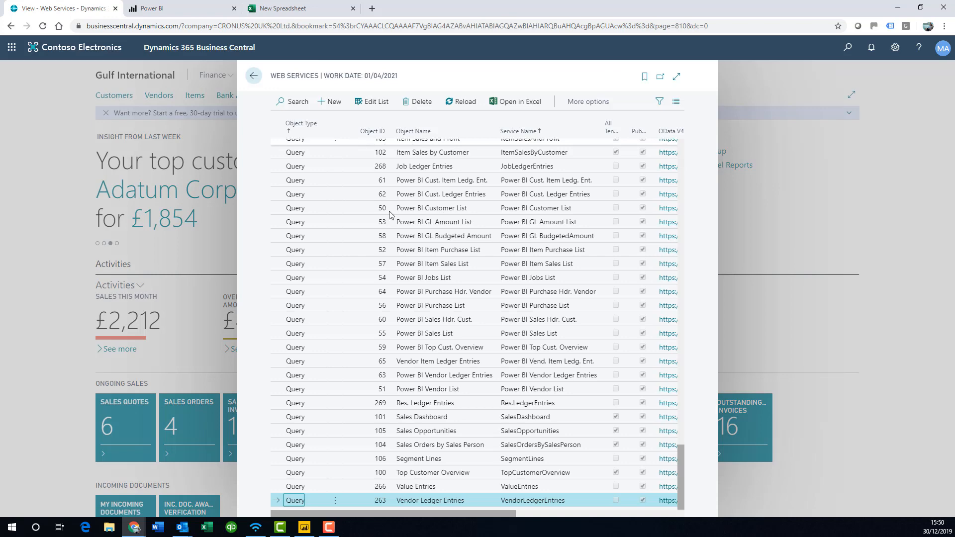
Find the Customer_Card page service in the list and open its OData V4 URL.
scroll(523, 286, "up", 10)
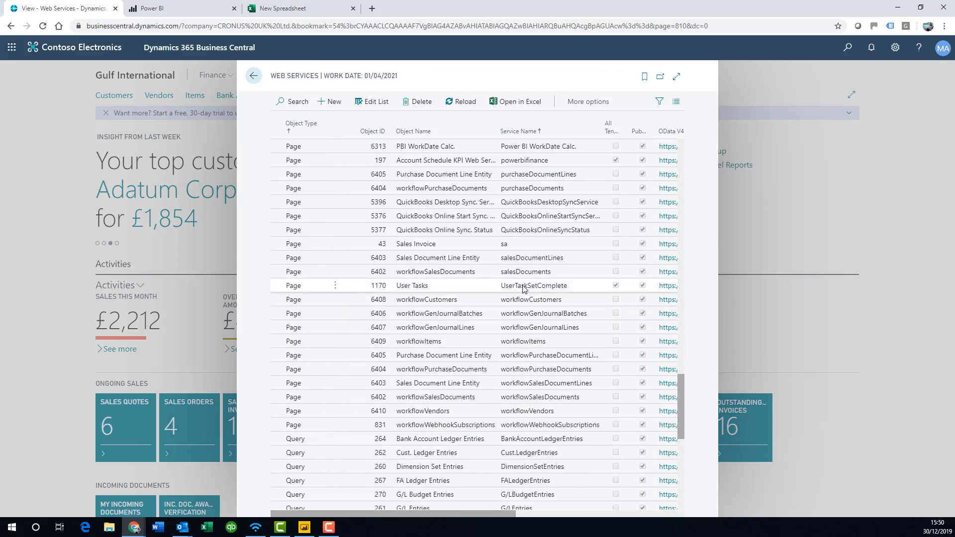
scroll(524, 288, "up", 8)
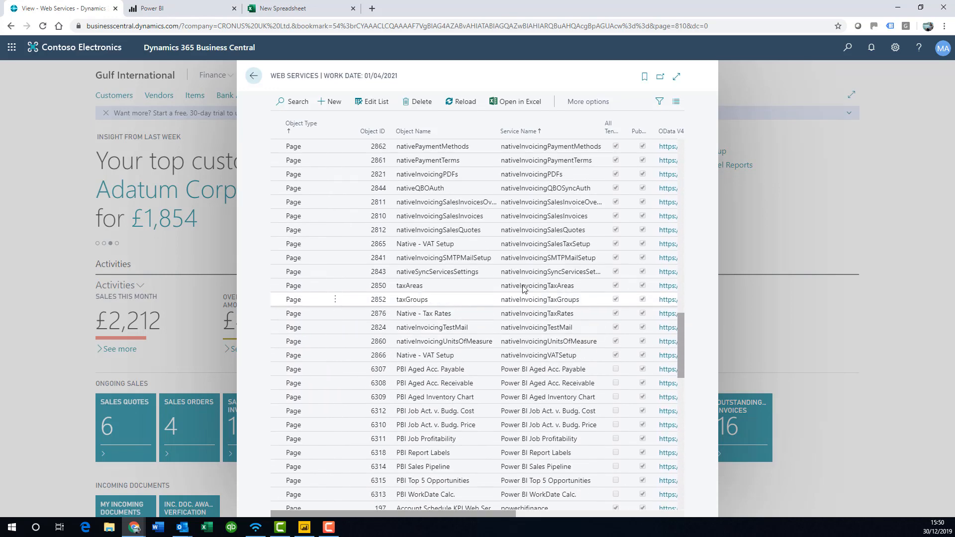
scroll(523, 289, "up", 10)
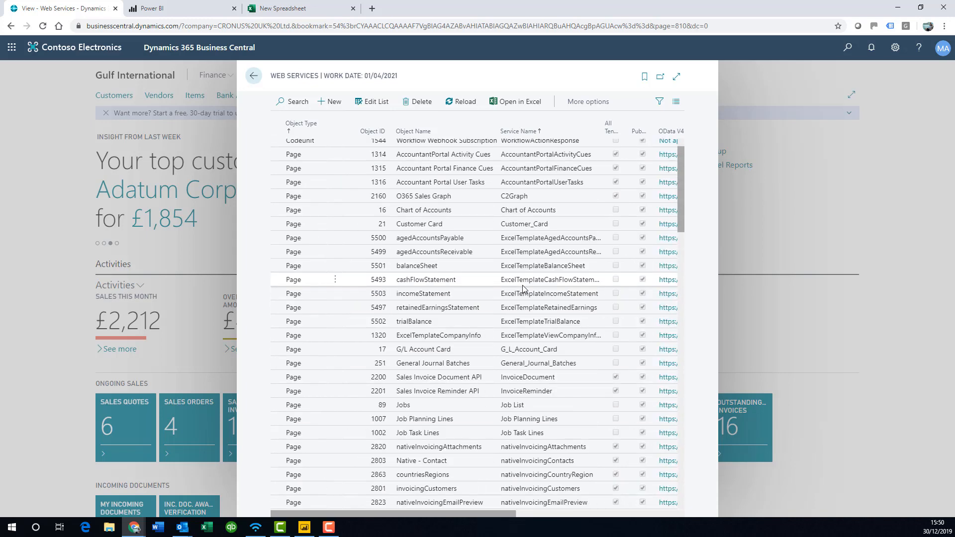
scroll(522, 289, "up", 2)
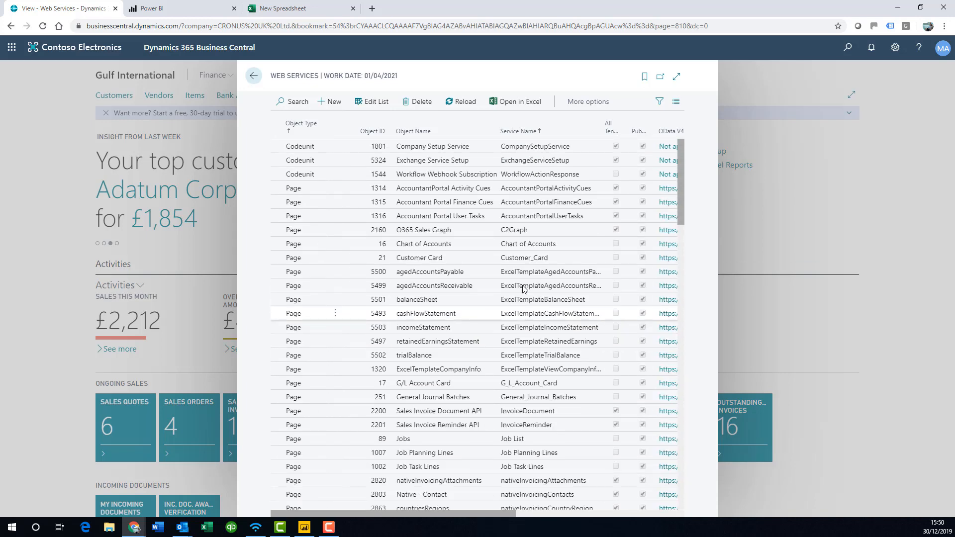
scroll(524, 289, "down", 3)
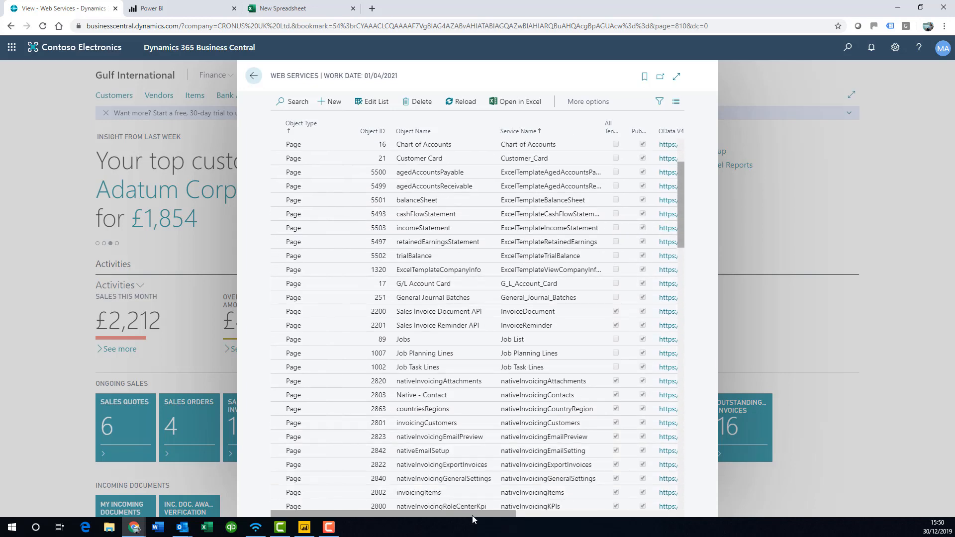
left_click_drag(478, 513, 572, 512)
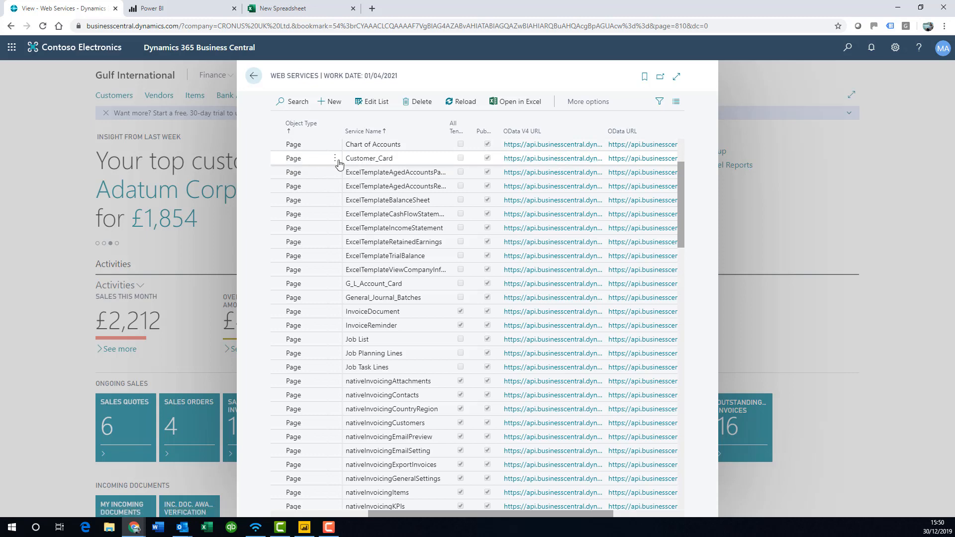
left_click(582, 164)
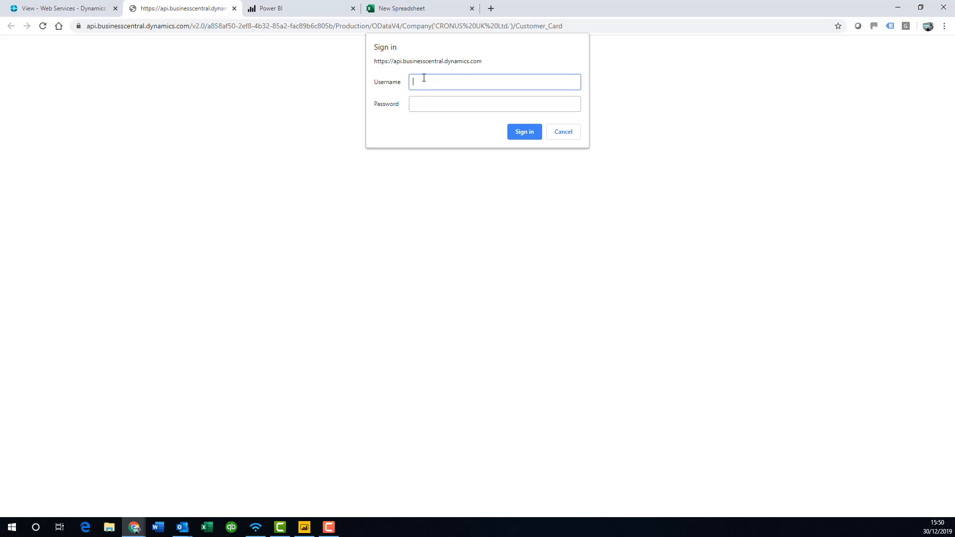
Return to Business Central, leave the Web Services list and open the ADMIN user's card from the Users list.
left_click(75, 8)
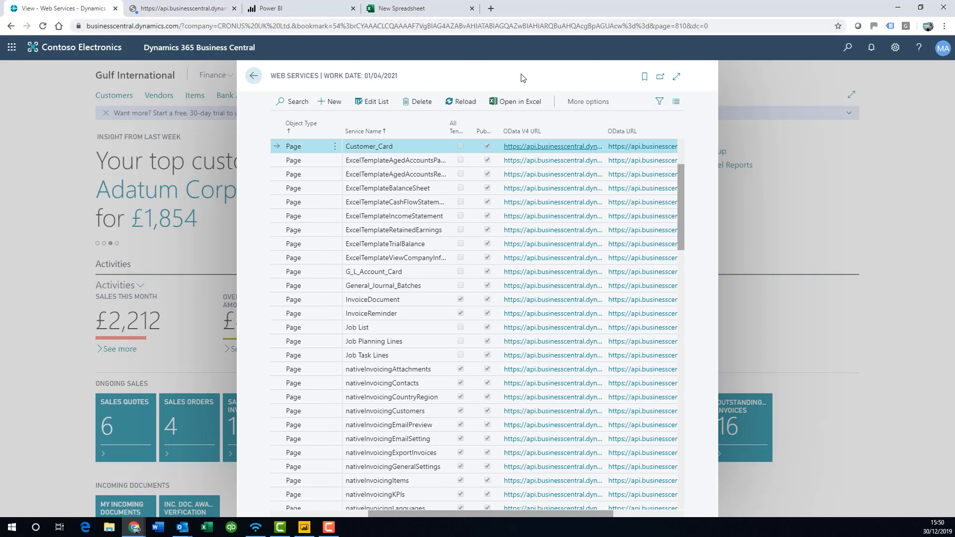
left_click(255, 76)
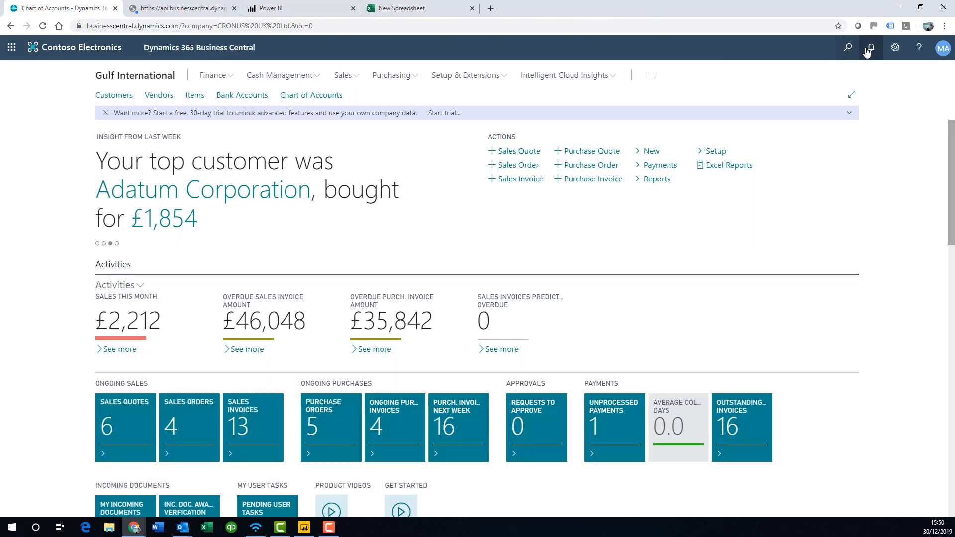
left_click(847, 48)
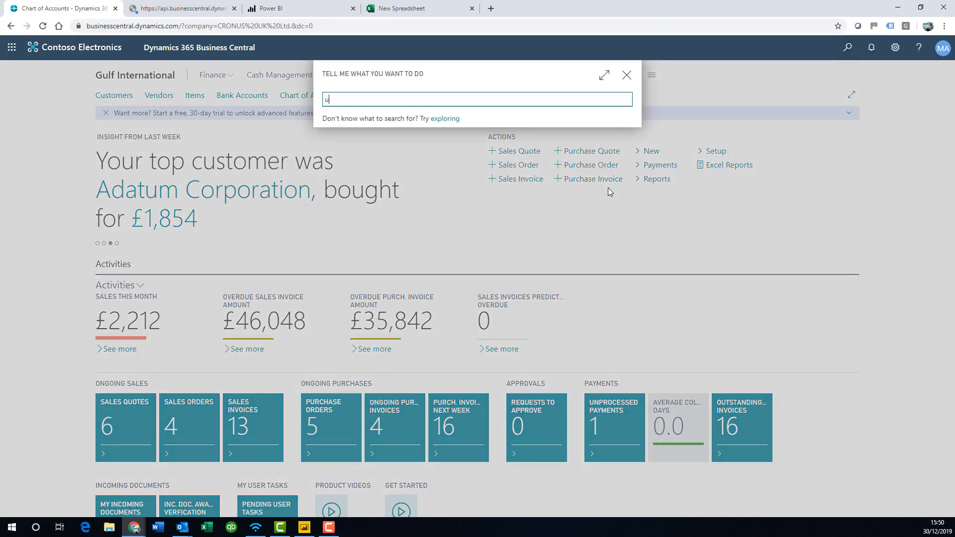
type("users")
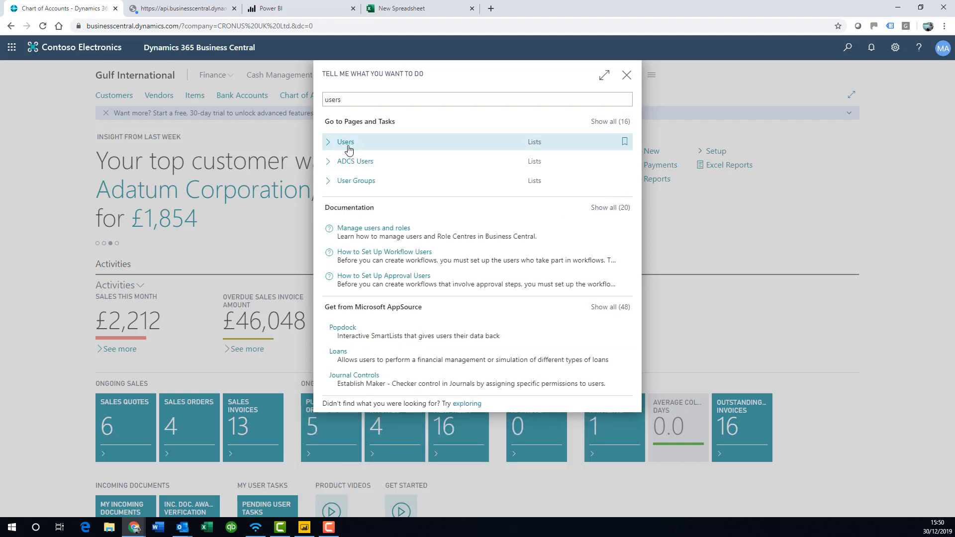
left_click(348, 146)
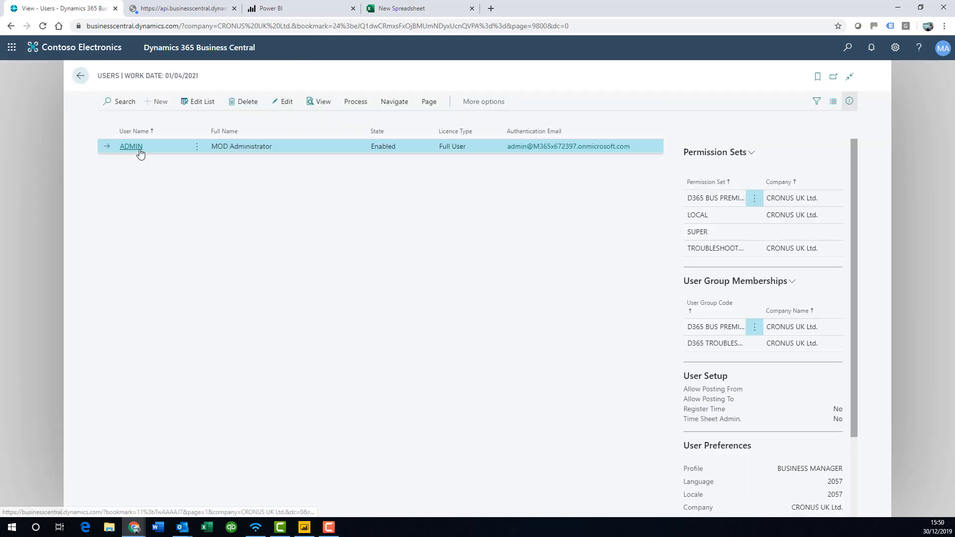
left_click(140, 150)
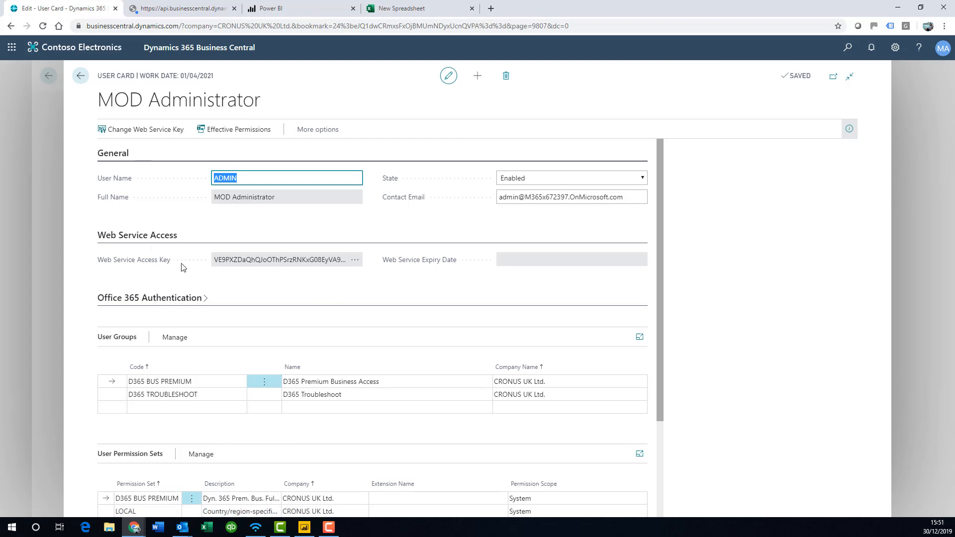
Copy the web service access key and sign in to the Customer_Card feed as ADMIN with it as the password, without saving the credentials.
left_click(242, 261)
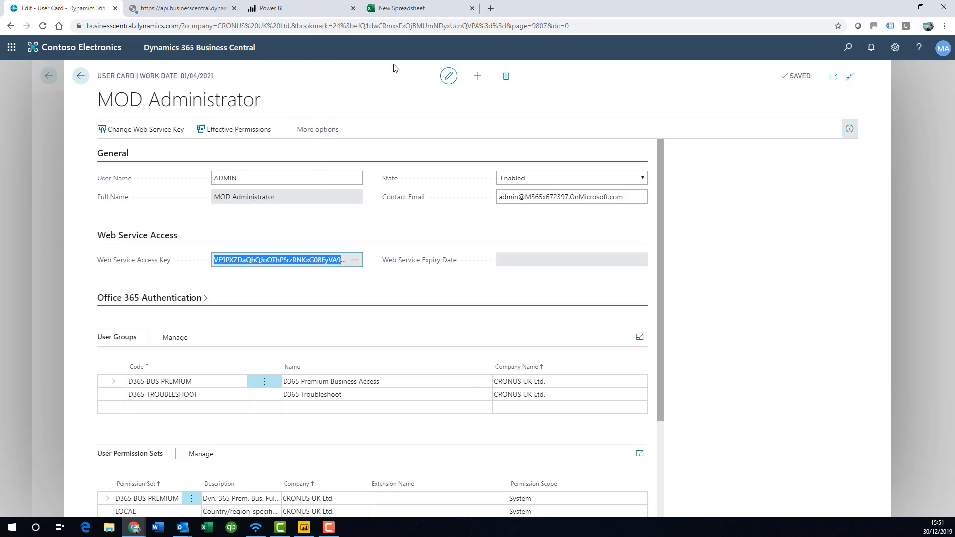
left_click(194, 13)
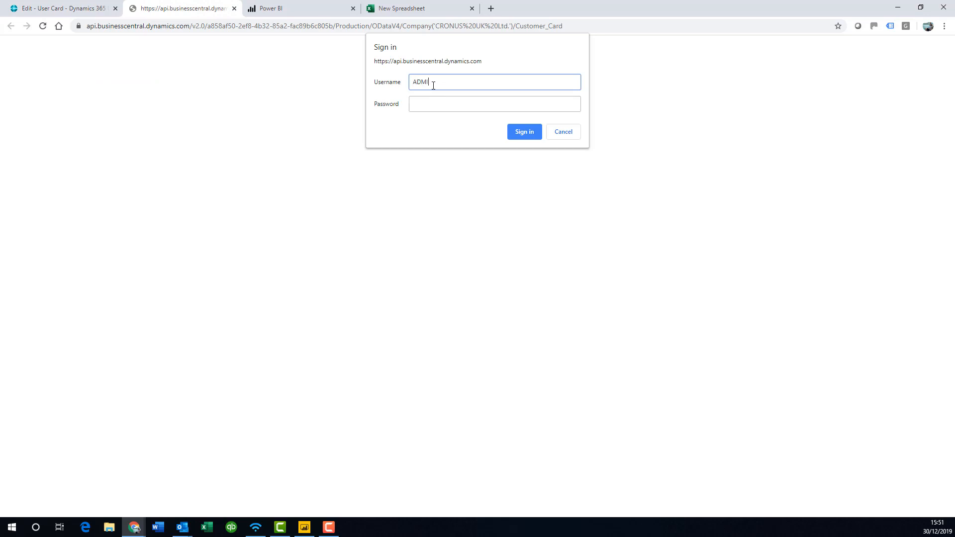
key("Tab")
key("ctrl+v")
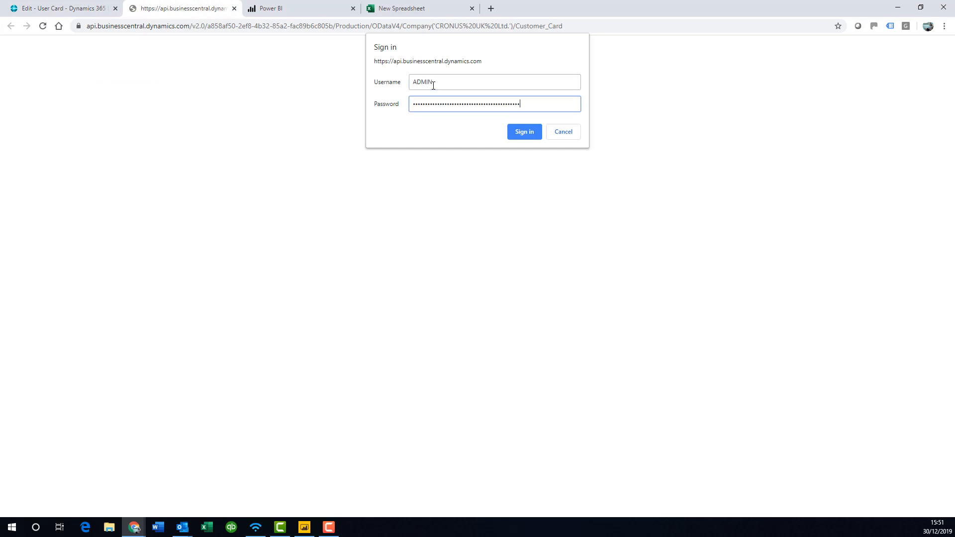
left_click(515, 137)
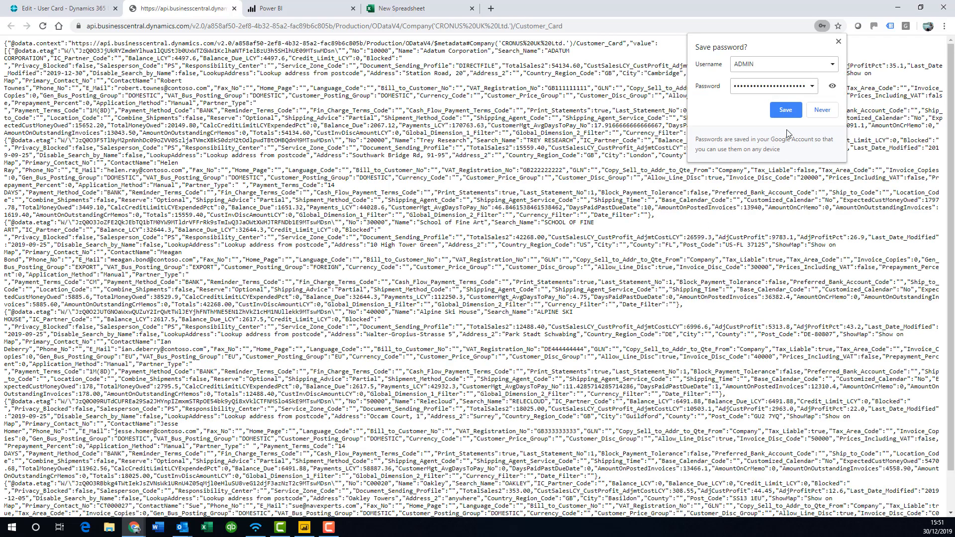
left_click(822, 110)
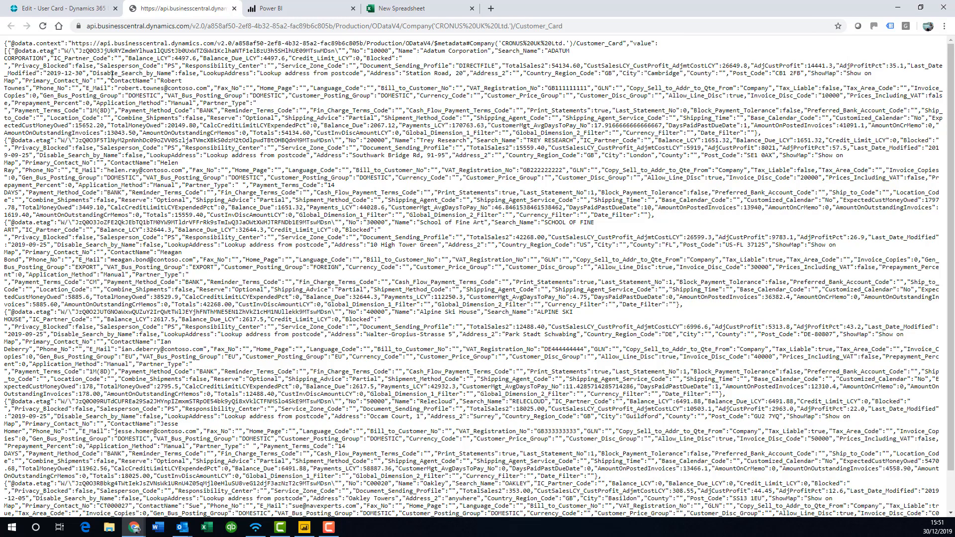
Examine the customer records in the Customer_Card feed, including payment terms and address fields, and close the feed.
left_click_drag(26, 44, 486, 110)
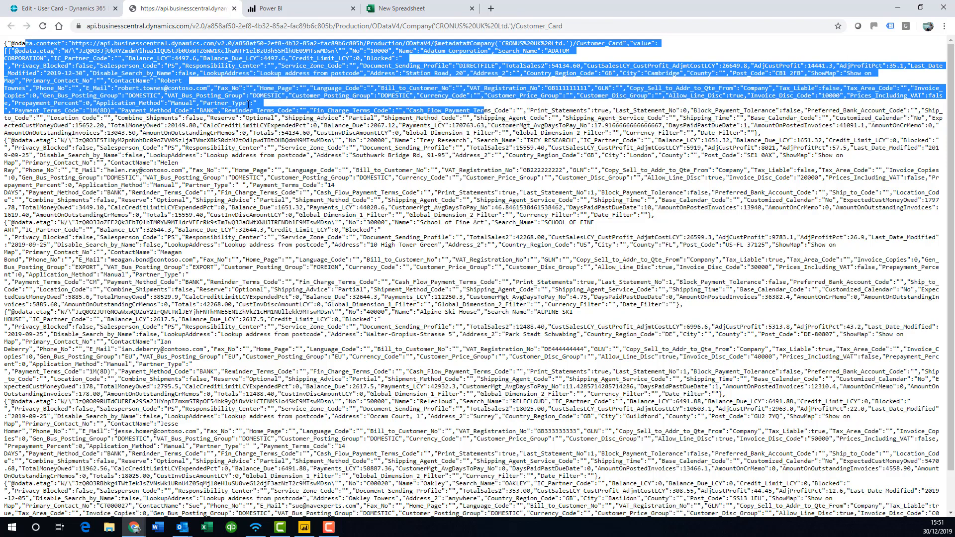
left_click(211, 111)
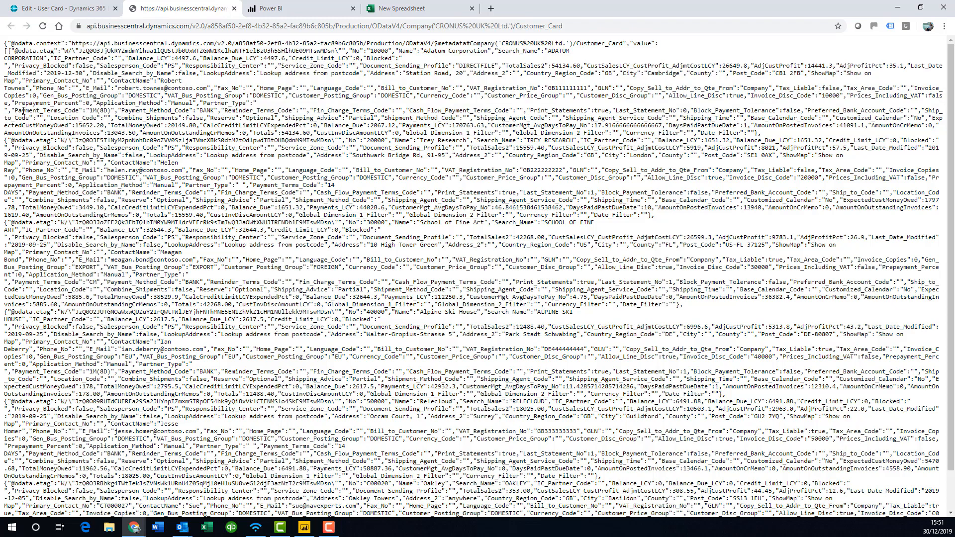
left_click_drag(24, 112, 114, 112)
left_click_drag(352, 156, 451, 156)
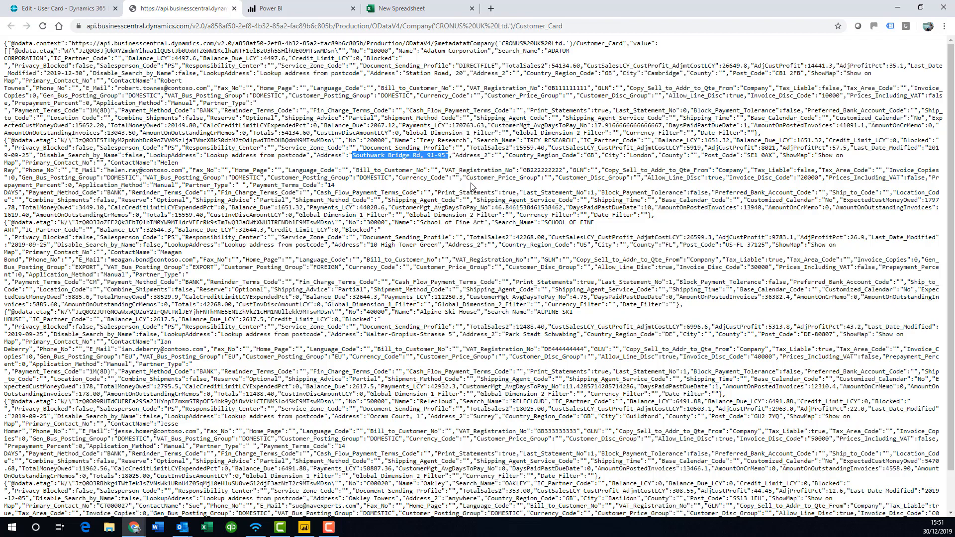
left_click(234, 8)
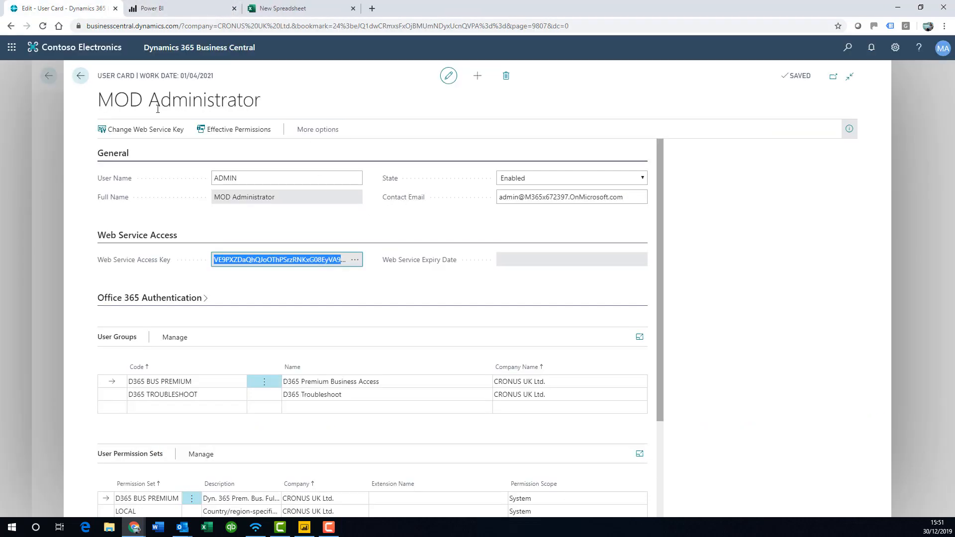
Leave the user card and Users list, and reopen the Web Services list by searching for "web ser".
left_click(81, 77)
left_click(81, 77)
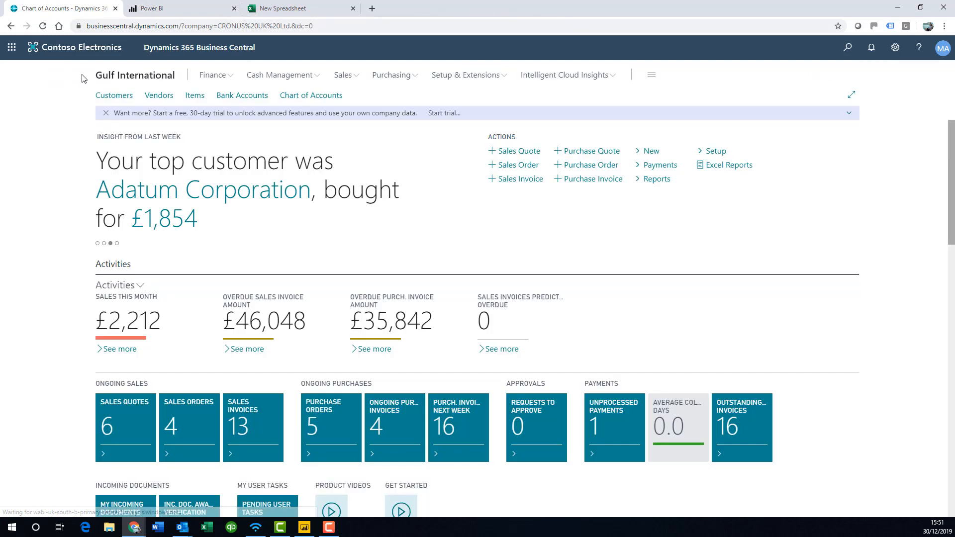
left_click(848, 48)
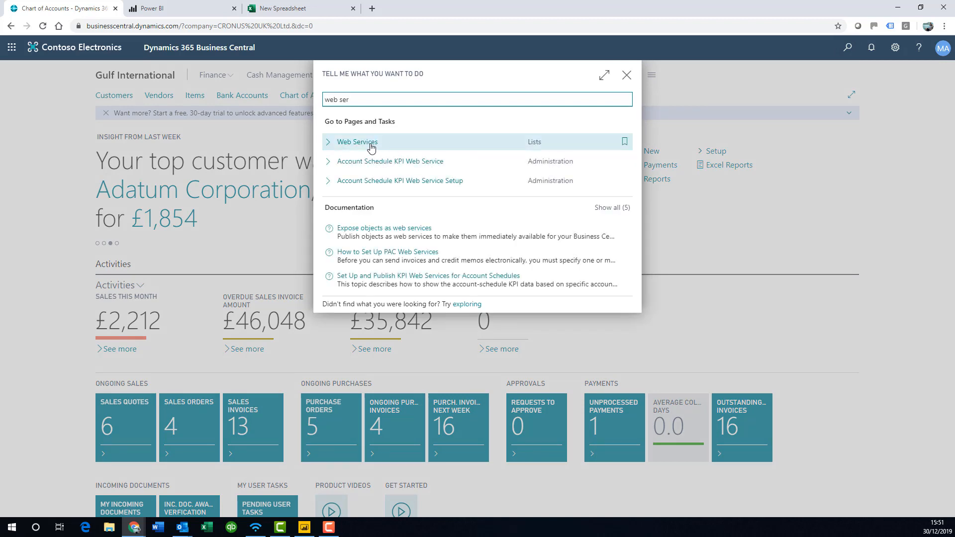
left_click(370, 145)
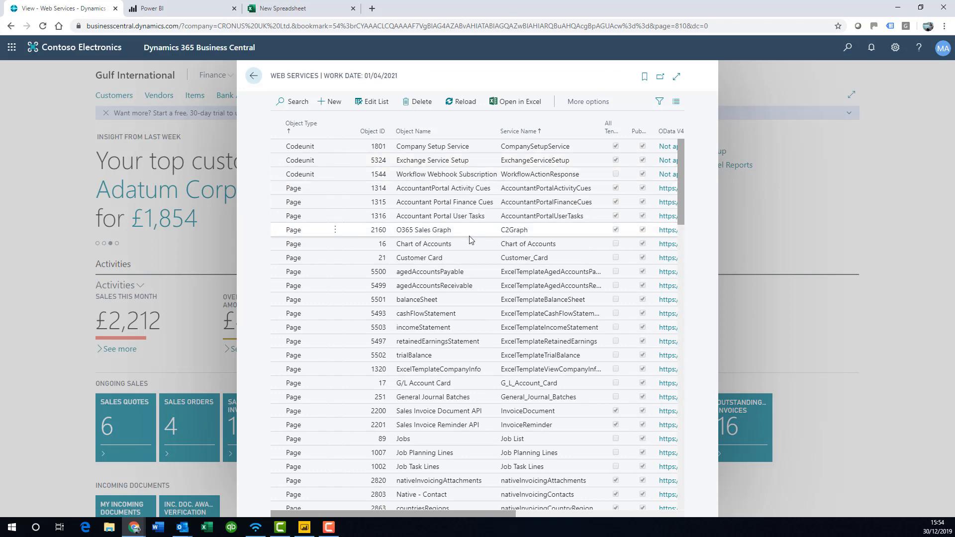
Look through the published web services, add a new line to the list and set its object type to Page.
scroll(470, 237, "down", 5)
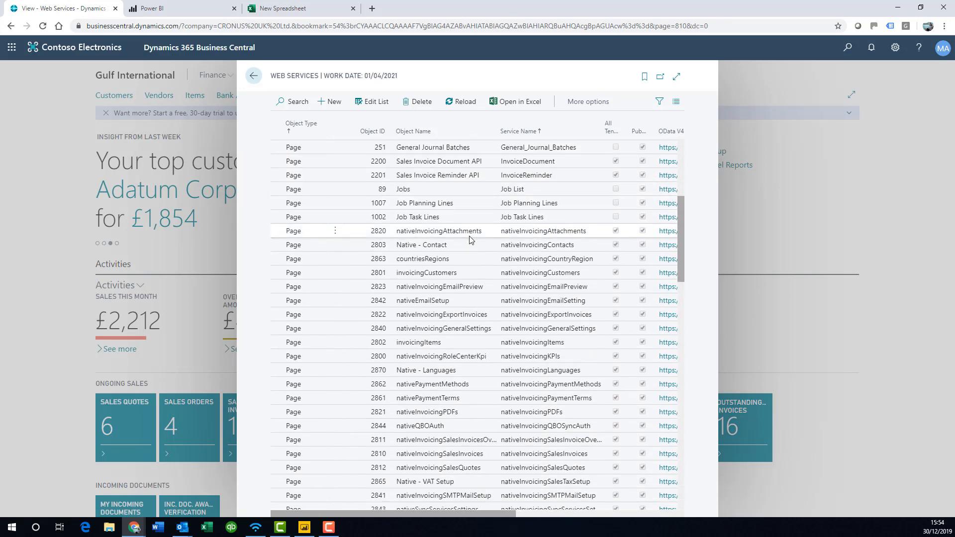
scroll(471, 240, "down", 9)
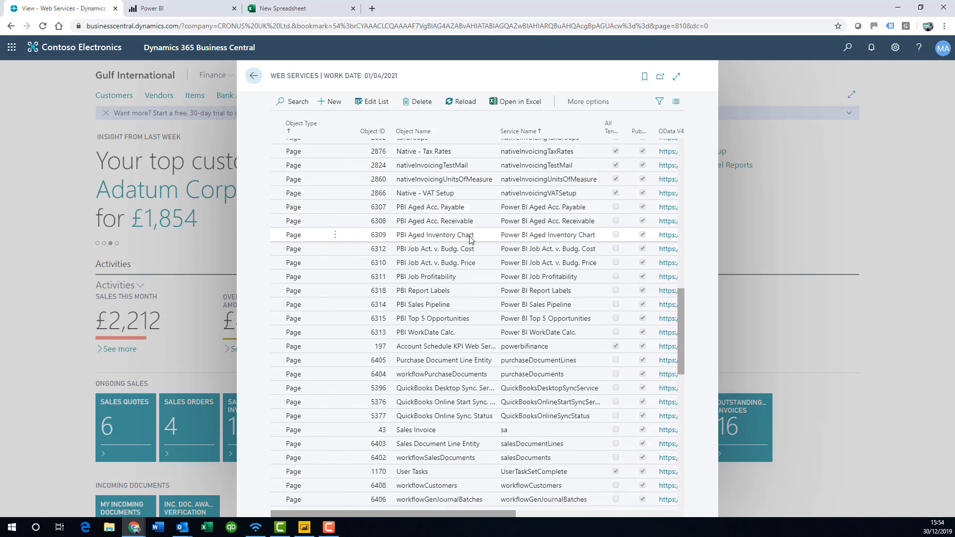
scroll(470, 241, "down", 12)
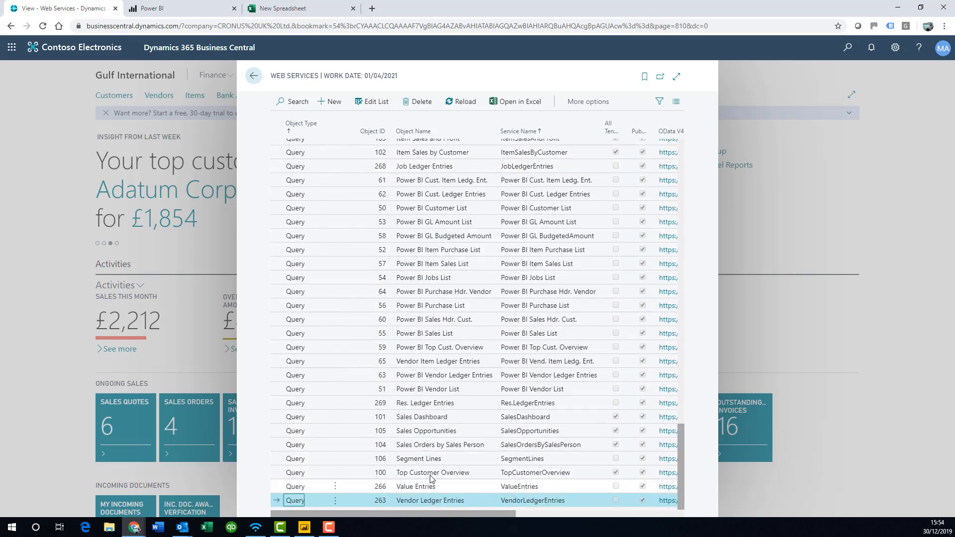
scroll(433, 418, "up", 12)
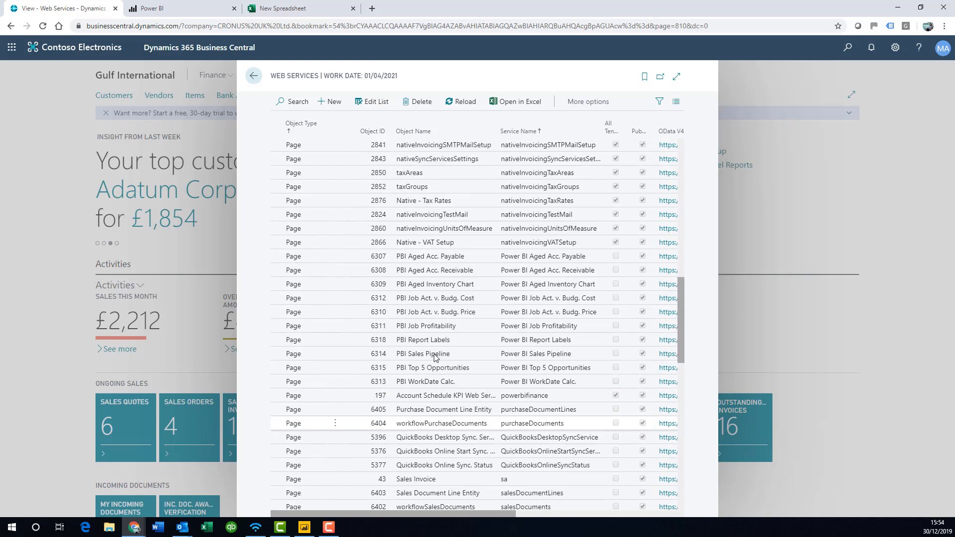
scroll(434, 356, "up", 10)
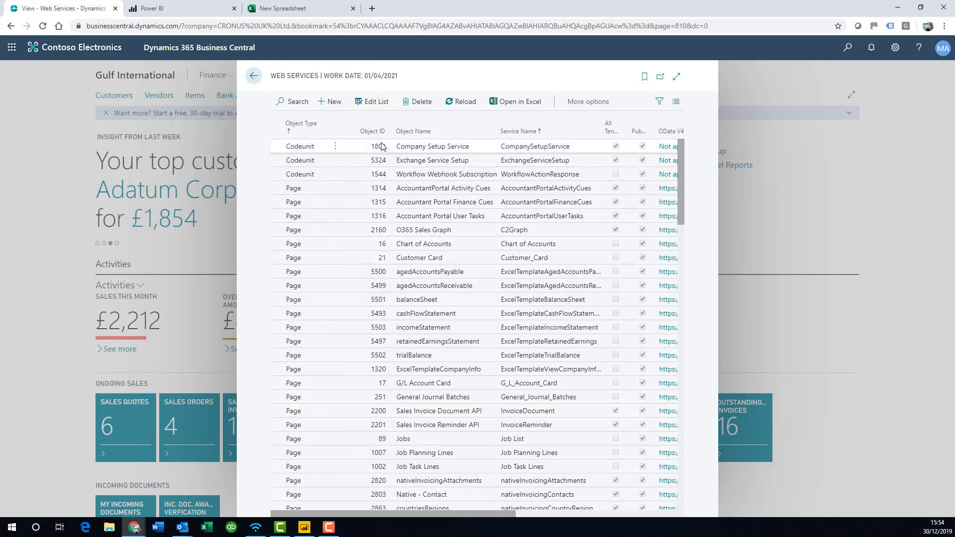
left_click(332, 102)
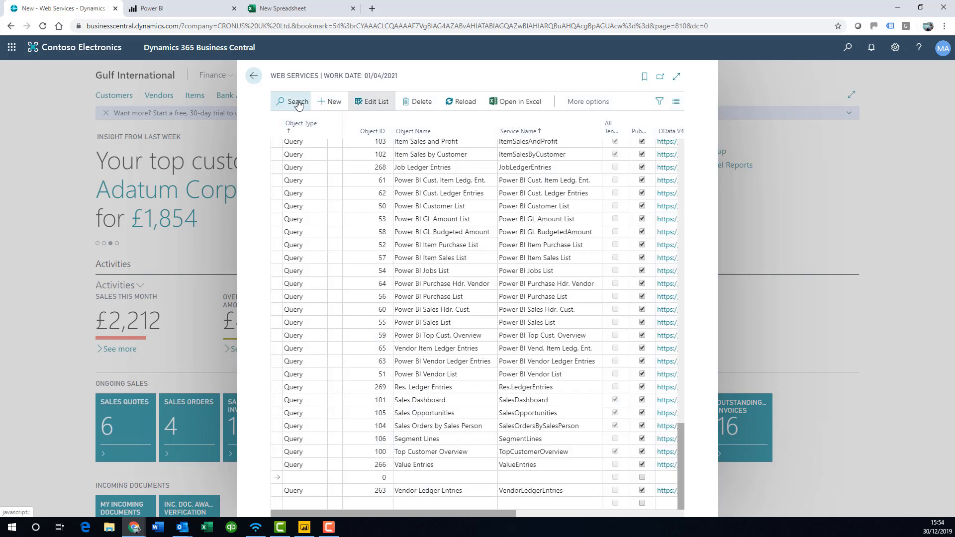
left_click(309, 476)
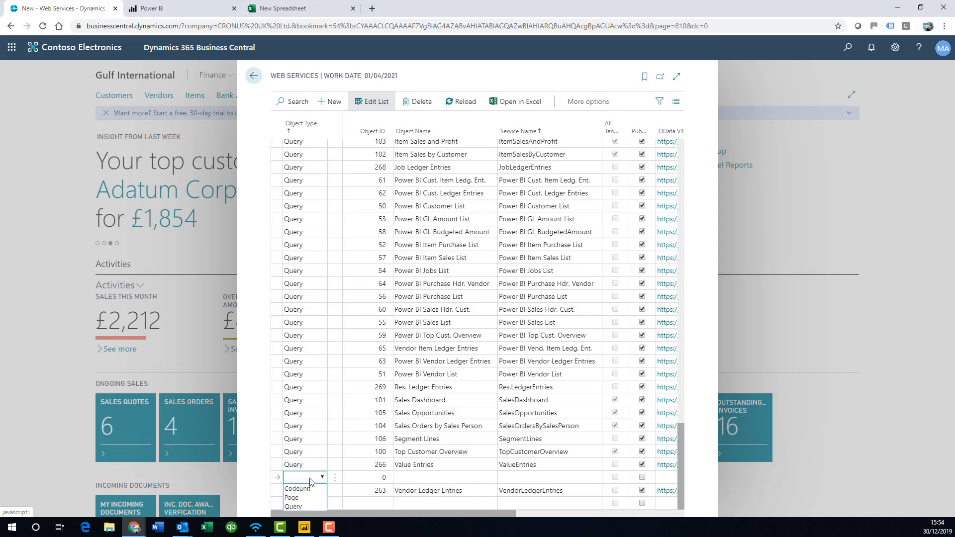
left_click(307, 497)
Set the new line's object ID to 26, Vendor Card, by choosing it from the full object list.
left_click(375, 478)
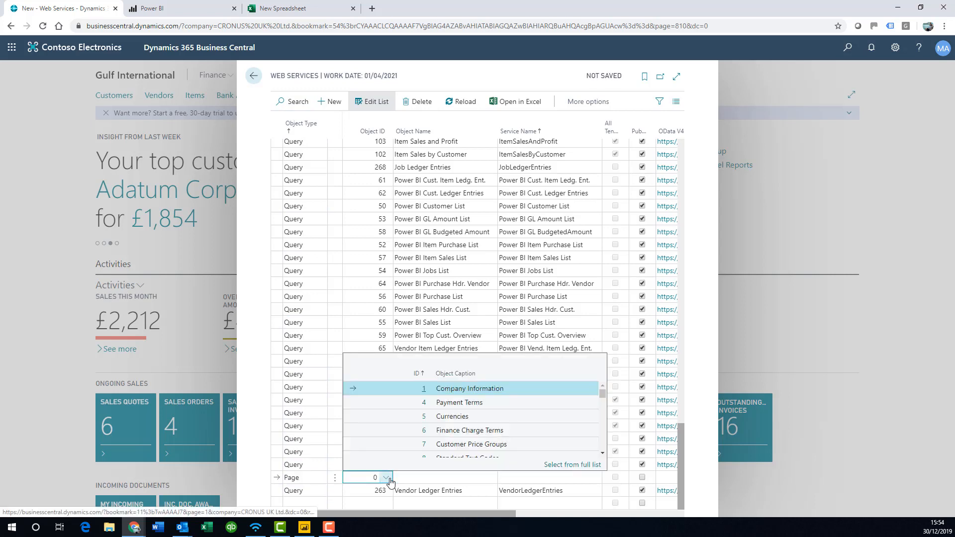
scroll(454, 417, "down", 6)
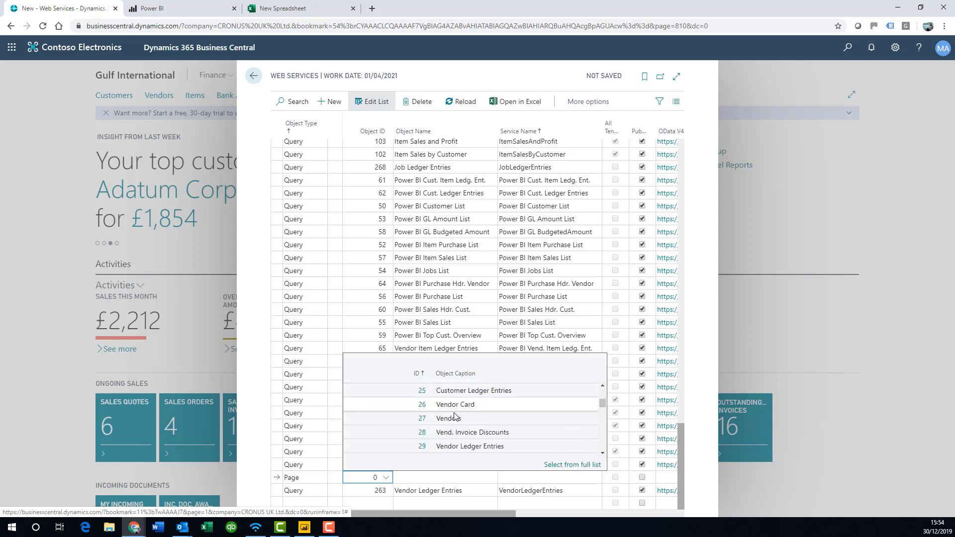
left_click(426, 406)
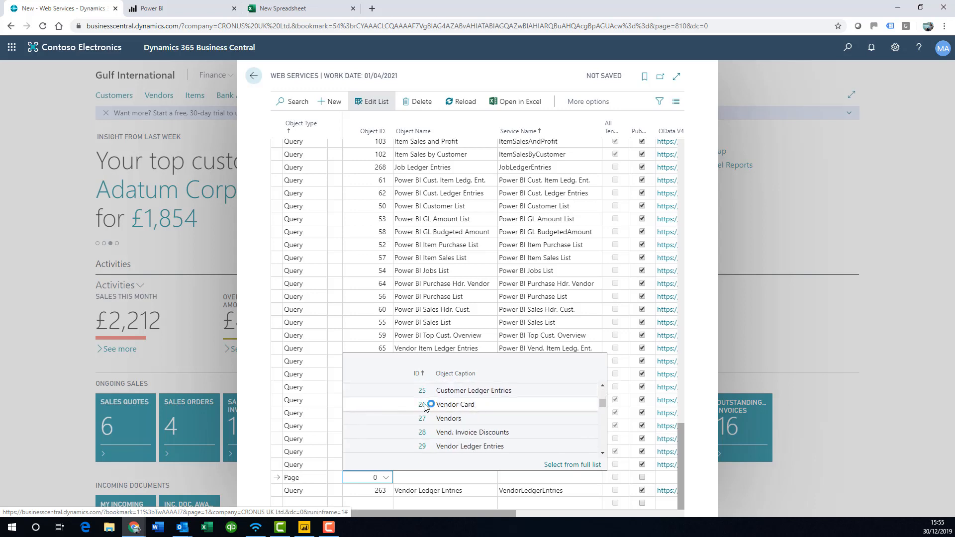
left_click(578, 465)
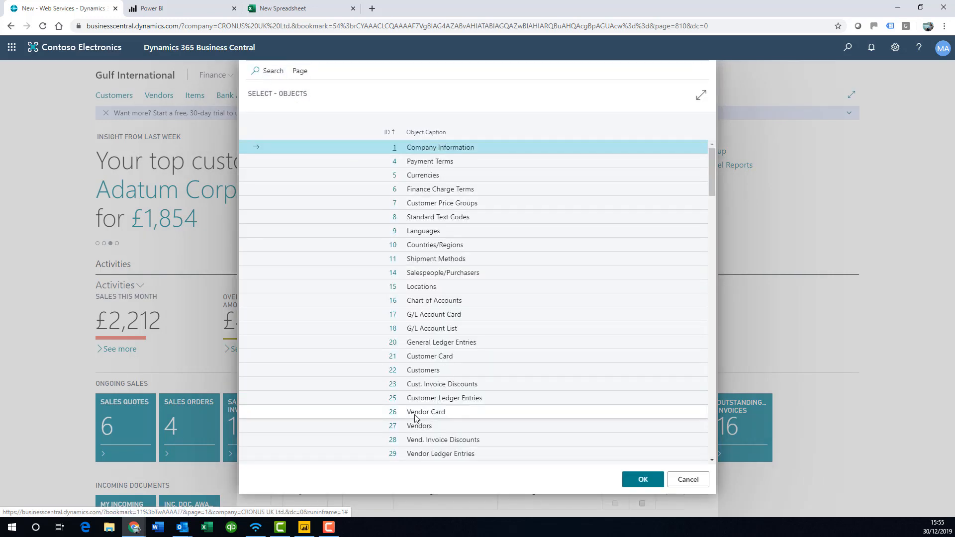
double_click(393, 413)
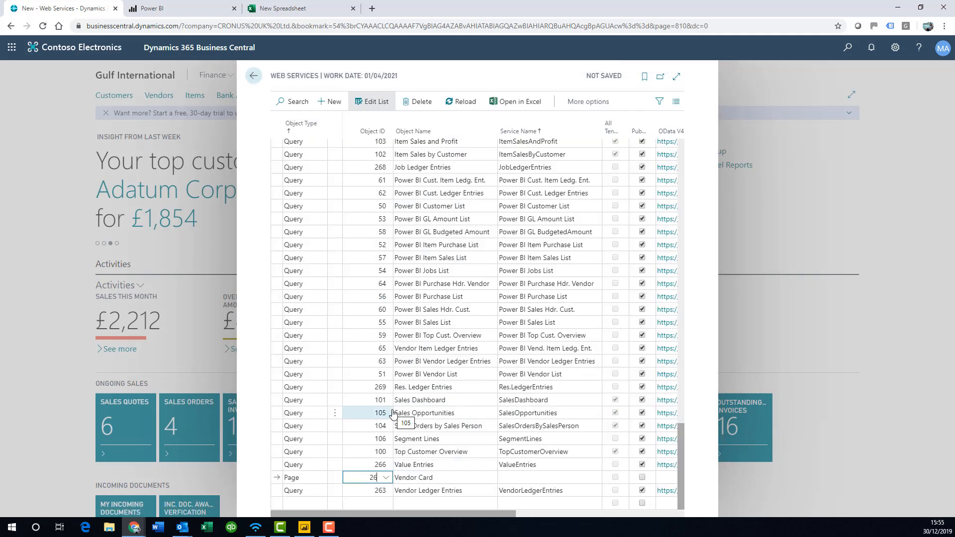
Name the Vendor Card service VendorJG and publish it, bring its OData V4 URL into view and leave the Web Services list.
key("Tab")
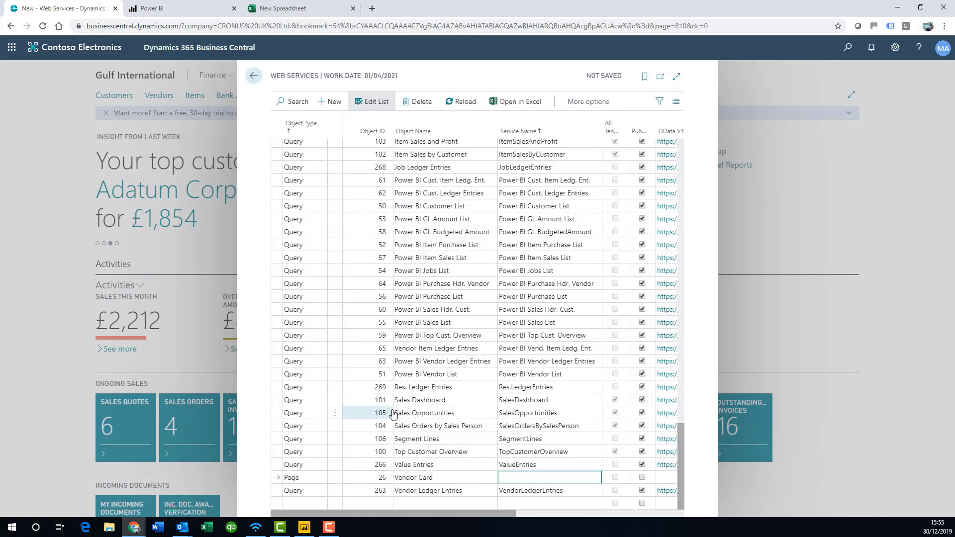
type("VendorJG")
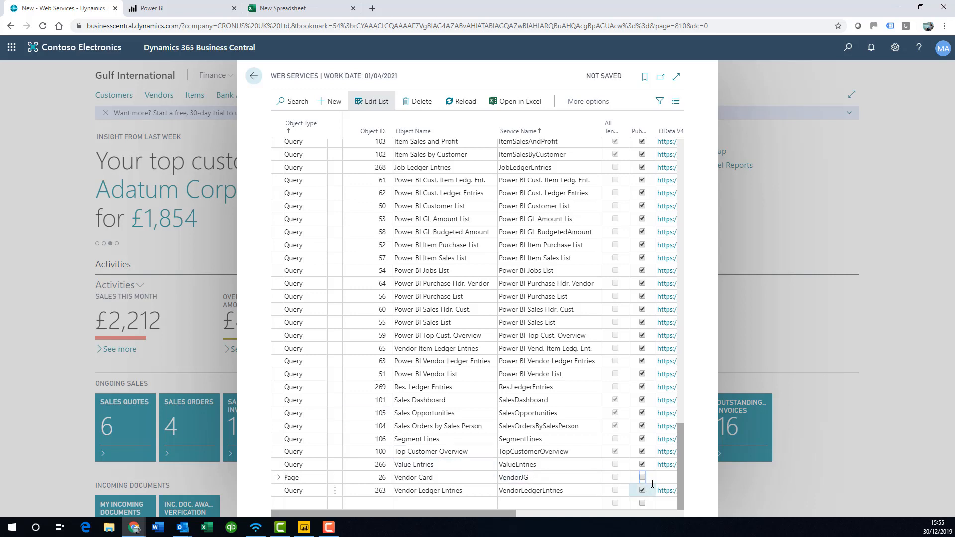
left_click(643, 478)
left_click(643, 480)
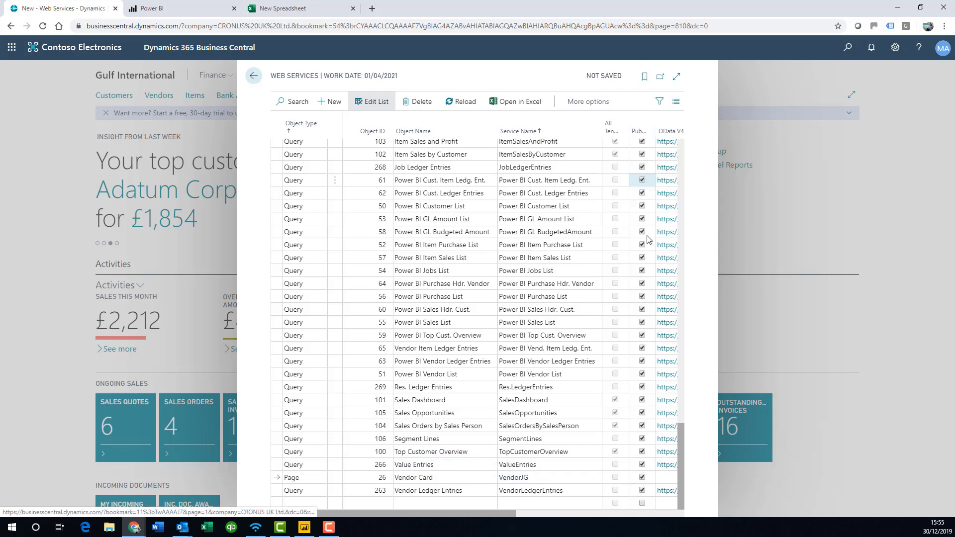
key("Tab")
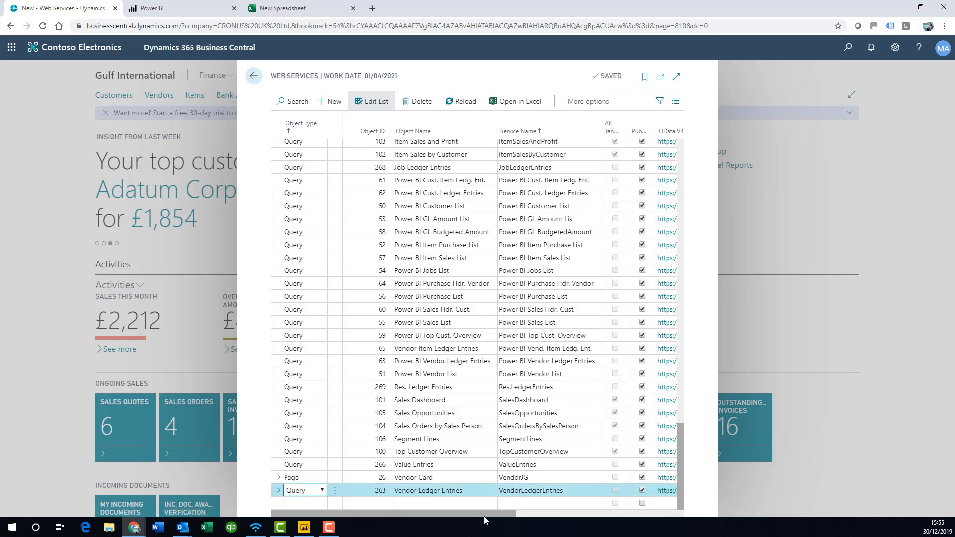
left_click_drag(487, 515, 557, 514)
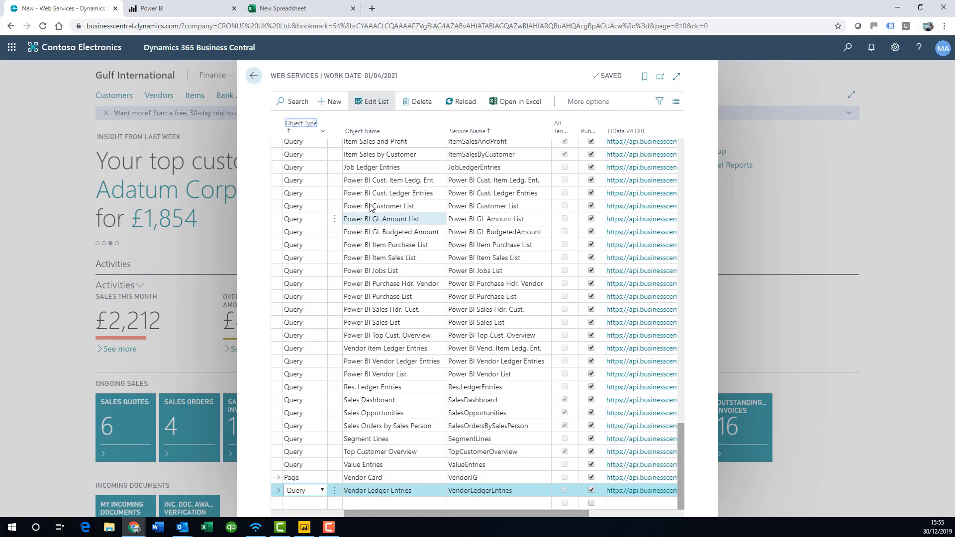
left_click(252, 78)
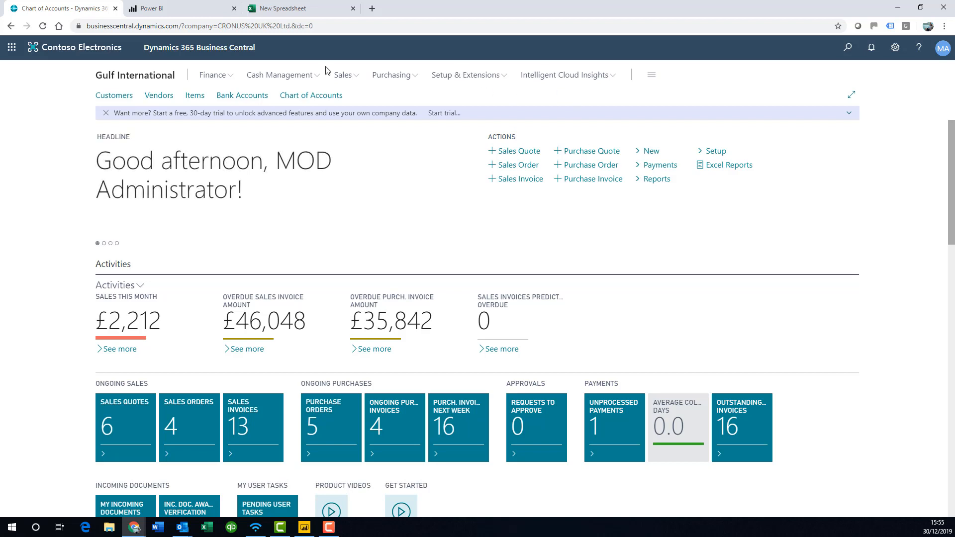
Switch to the Excel Online workbook and start a new table in the Data Connector design with VendorJG as the entity data source.
left_click(305, 12)
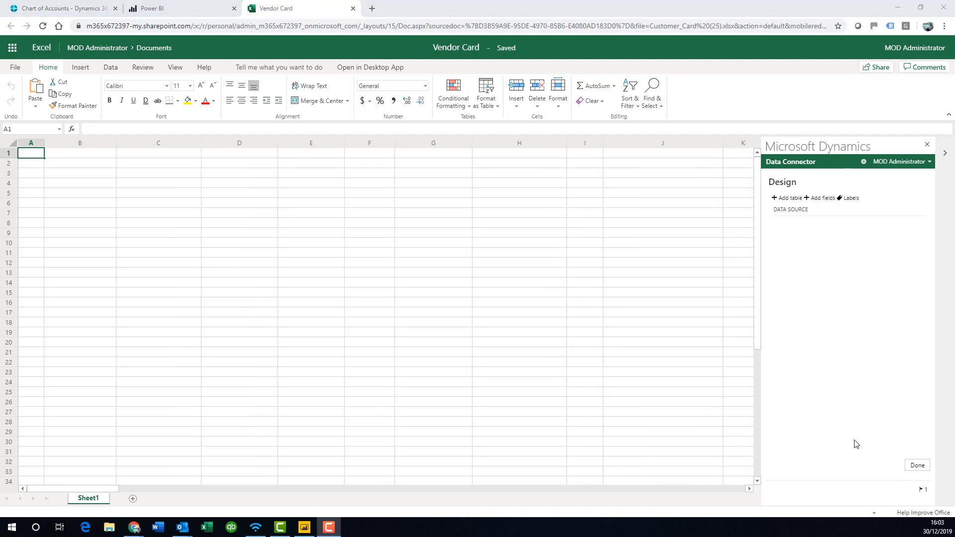
left_click(919, 465)
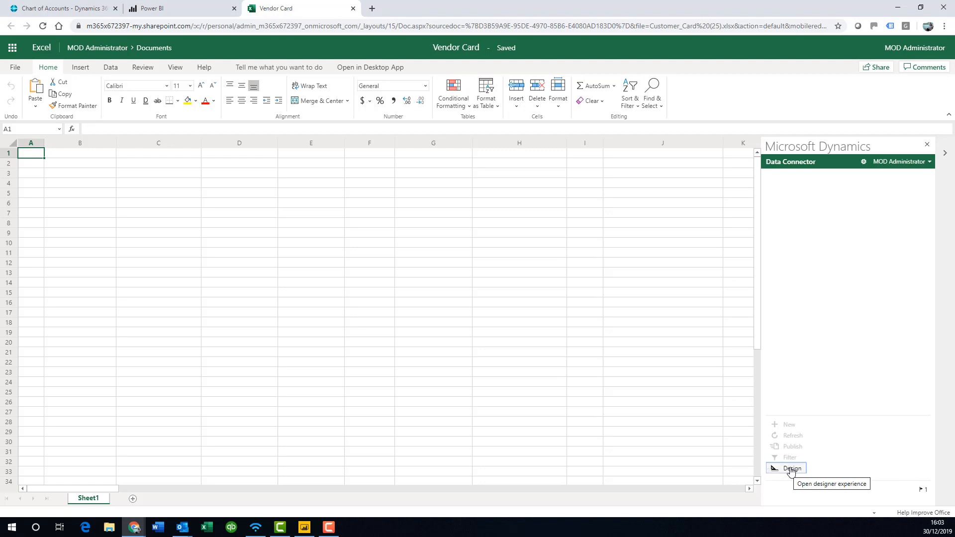
left_click(788, 470)
left_click(788, 198)
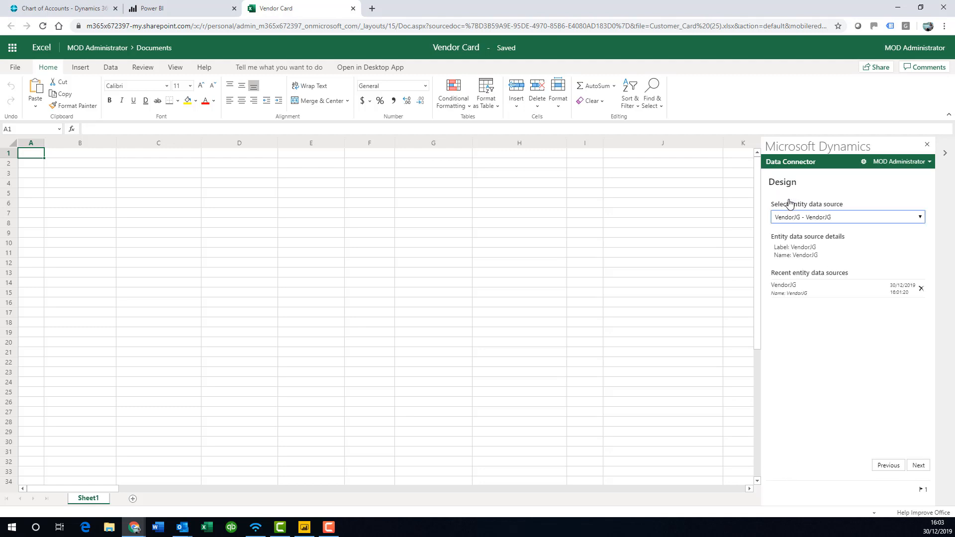
left_click(833, 220)
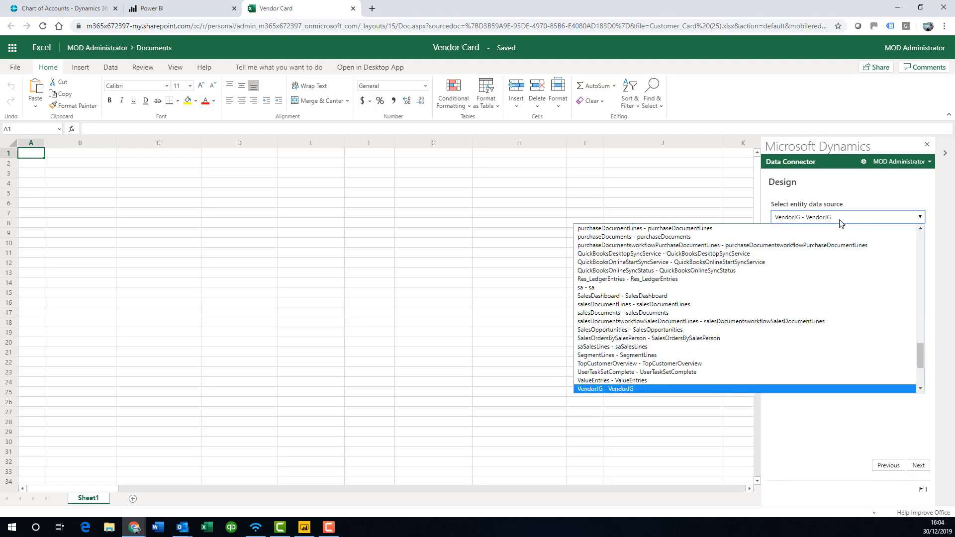
scroll(698, 351, "down", 4)
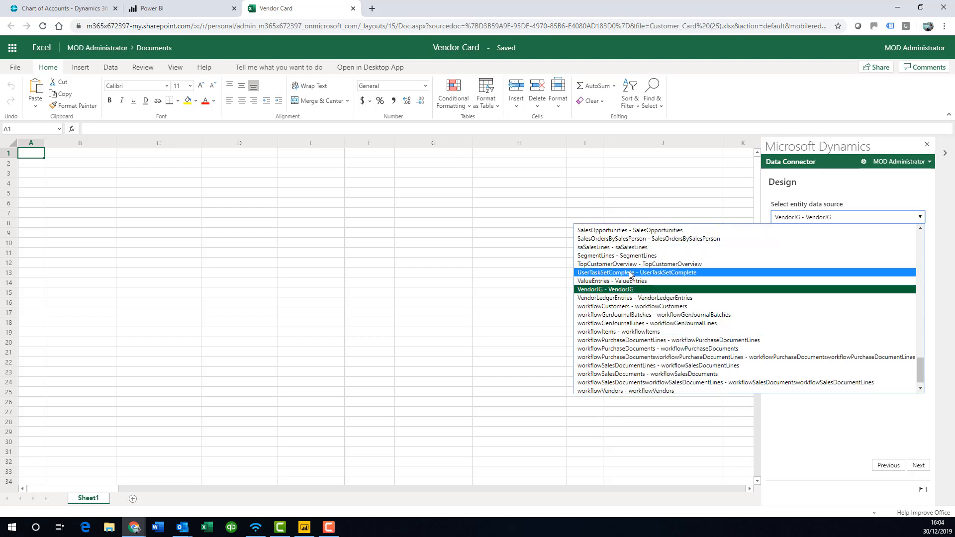
left_click(613, 291)
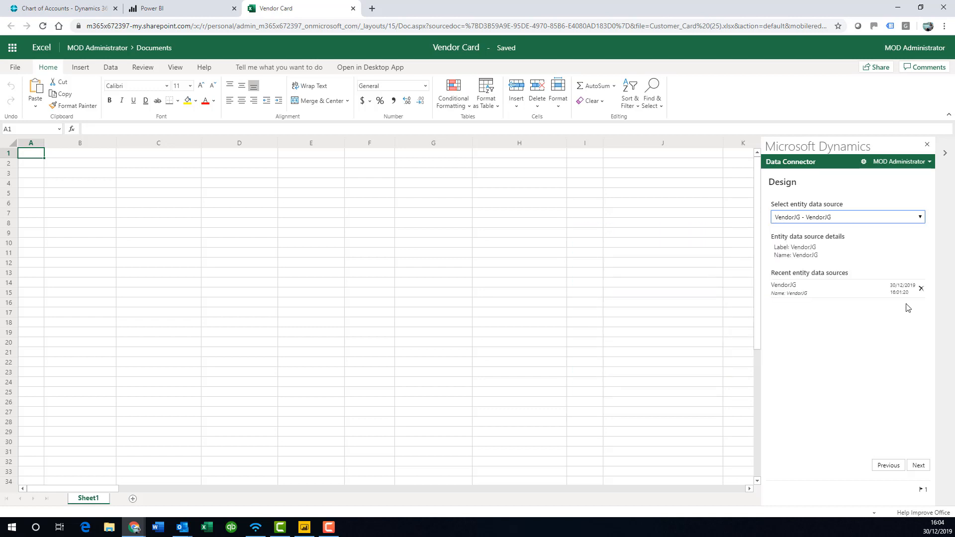
left_click(918, 466)
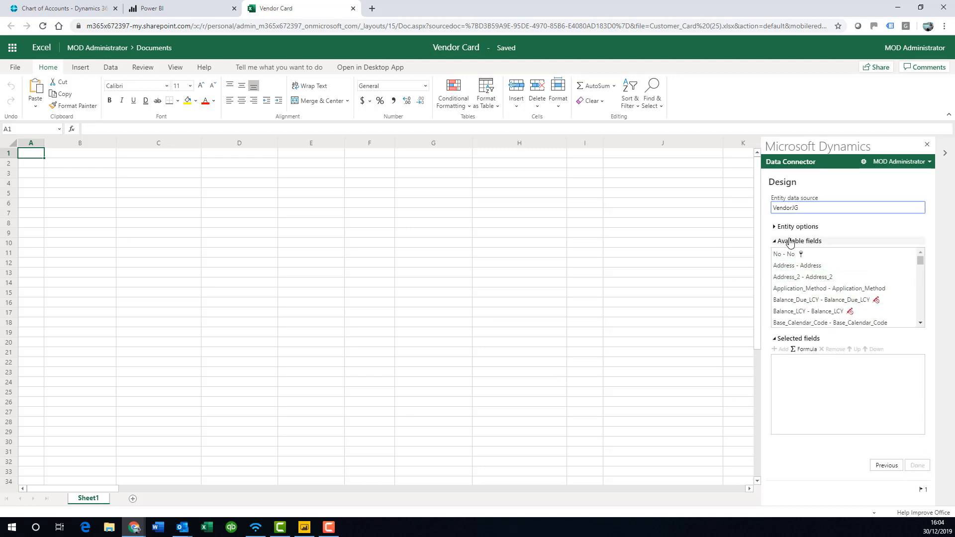
Select the available VendorJG fields from No through Balance_LCY, and include City in the selection.
mouse_move(918, 260)
left_mouse_down()
mouse_move(925, 319)
mouse_move(927, 258)
left_mouse_up()
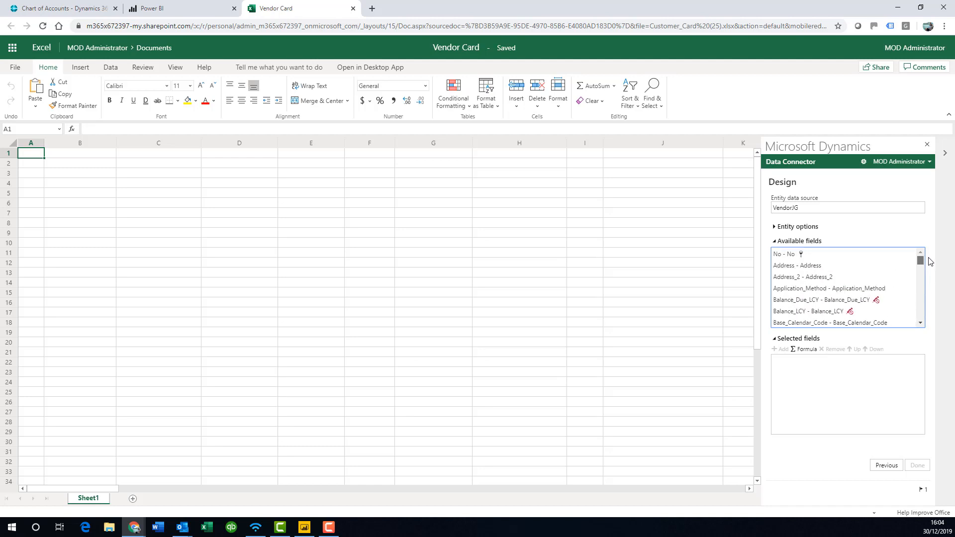
left_click(806, 255)
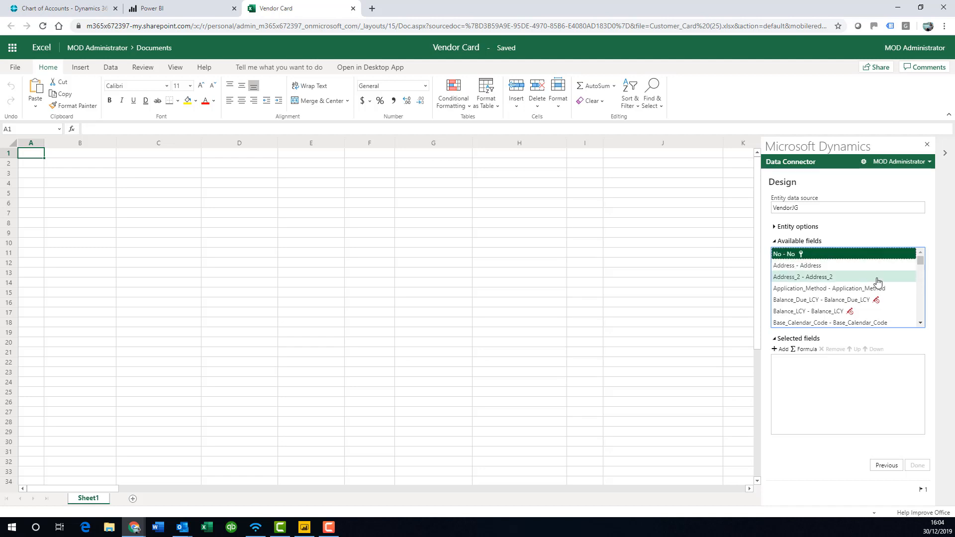
scroll(878, 282, "down", 2)
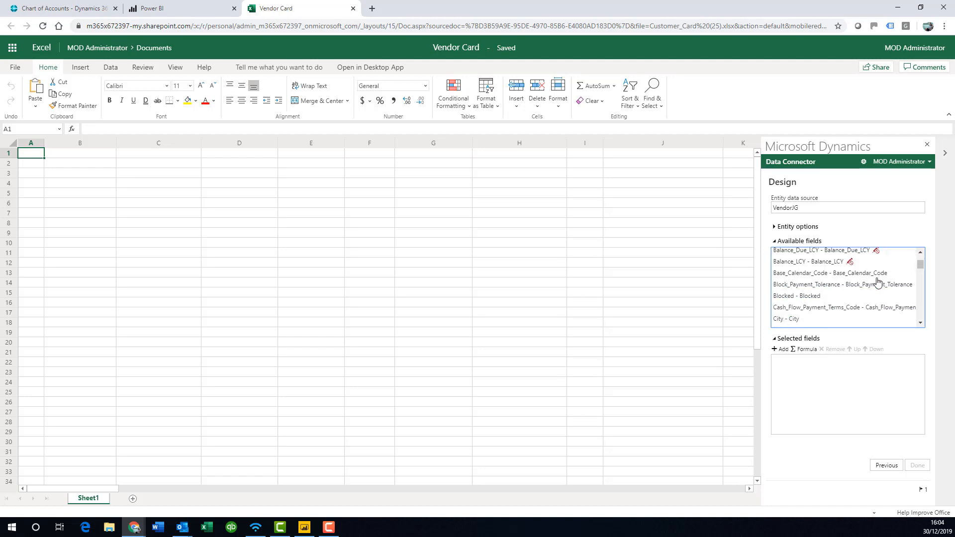
left_click(855, 268, "shift")
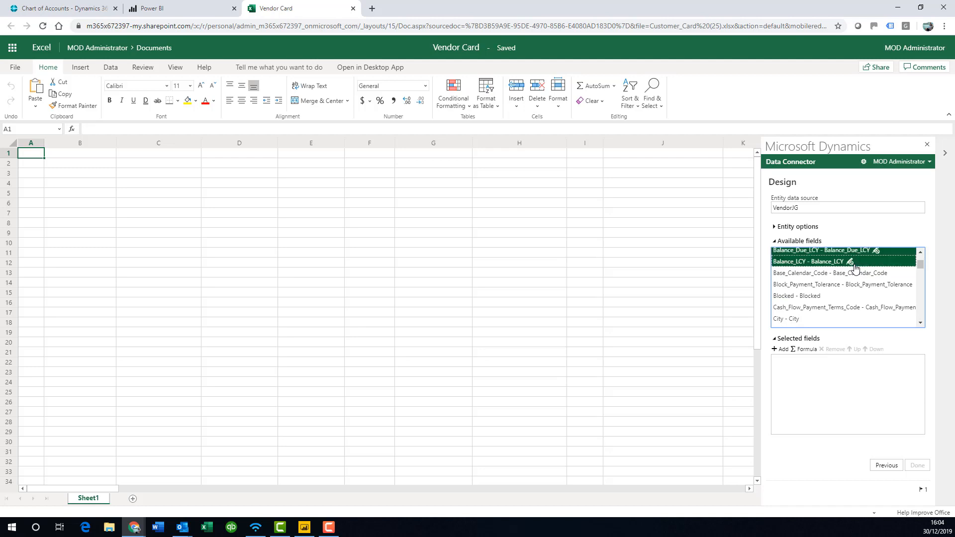
left_click(857, 325, "ctrl")
Extend the available fields selection with County, Currency_Code and E_Mail.
scroll(856, 323, "down", 3)
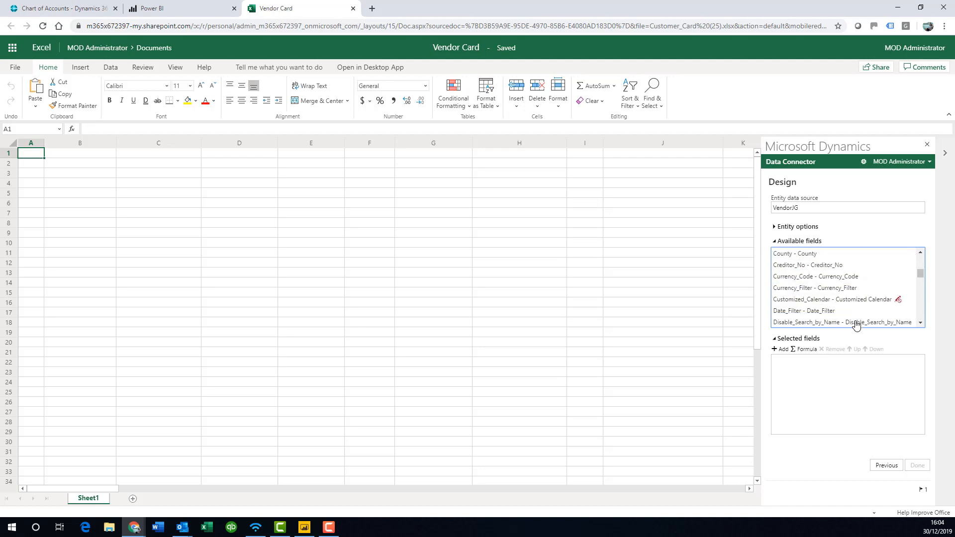
left_click(848, 255, "ctrl")
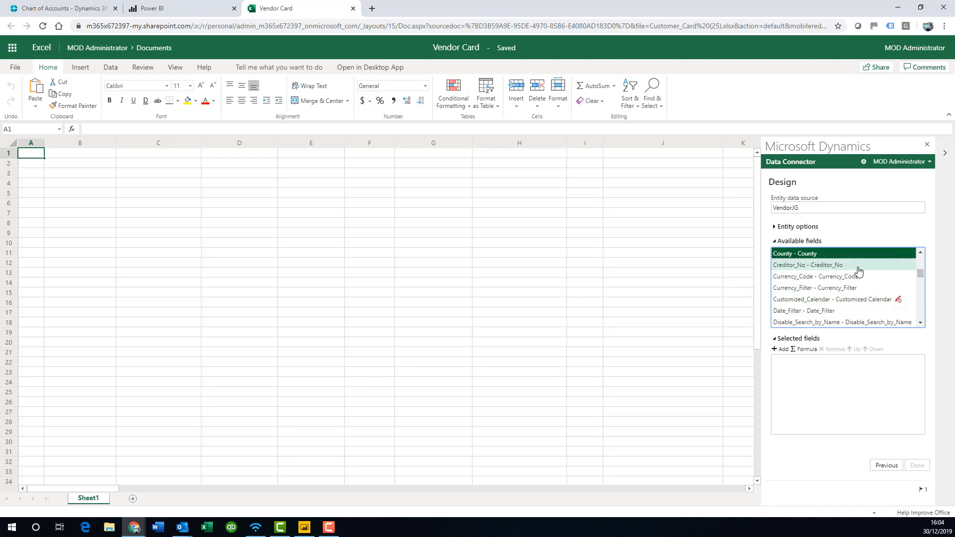
left_click(873, 279, "ctrl")
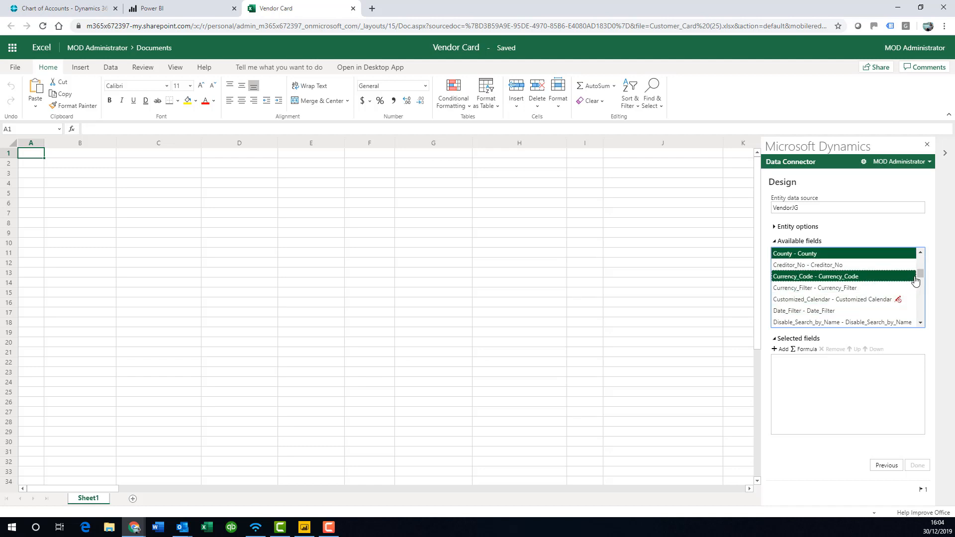
left_click(921, 322)
left_click(921, 322)
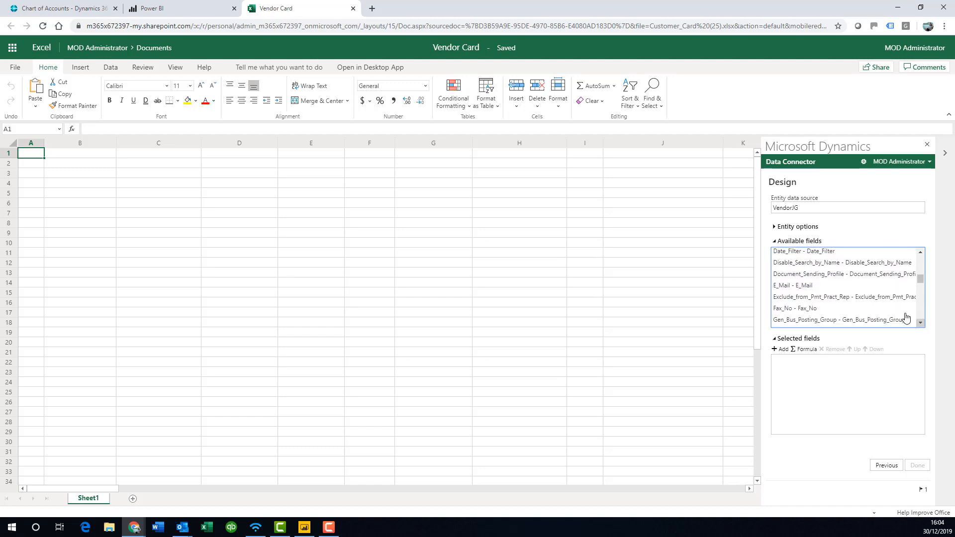
left_click(906, 286, "ctrl")
Include Name and Our_Account_No in the available fields selection.
left_click(921, 323)
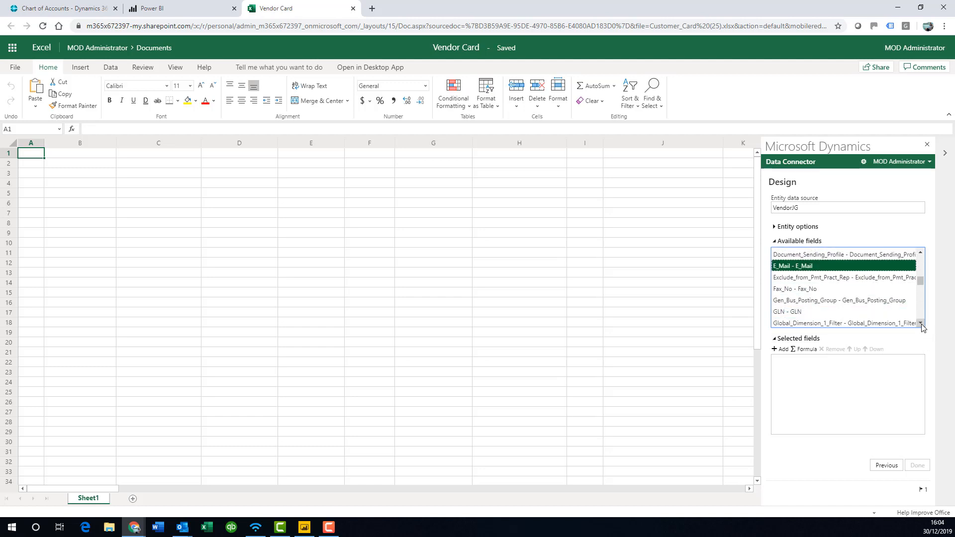
left_click(921, 323)
left_click(921, 323)
left_click(921, 323)
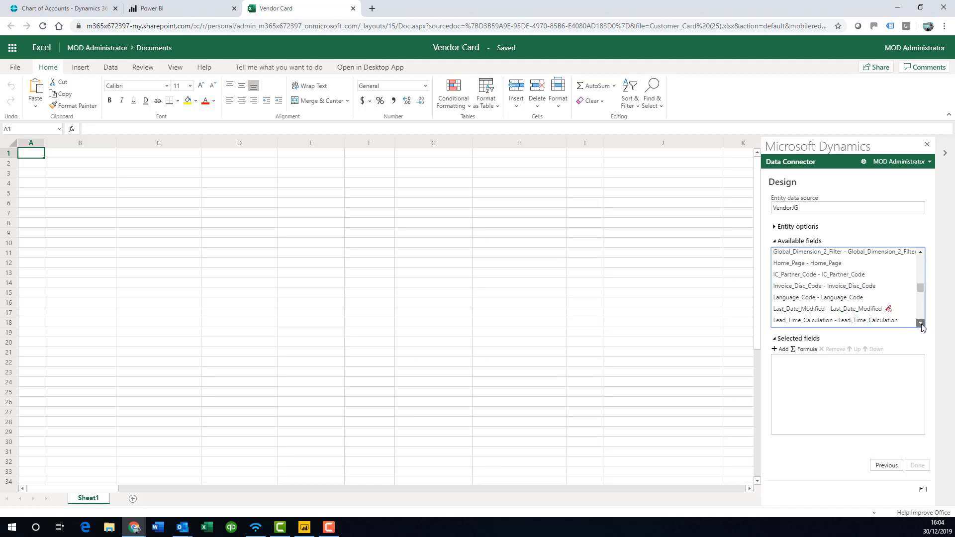
left_click(921, 323)
left_click(921, 323)
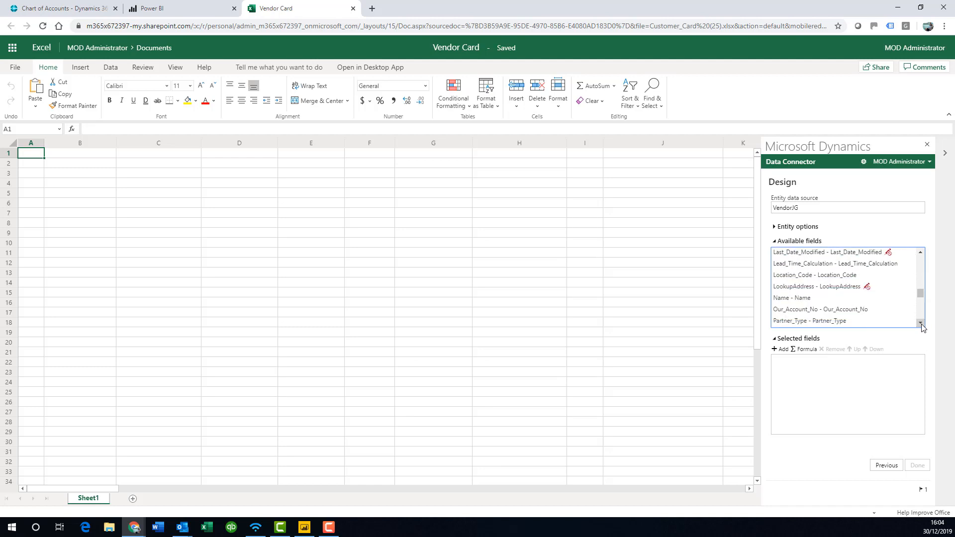
left_click(829, 299)
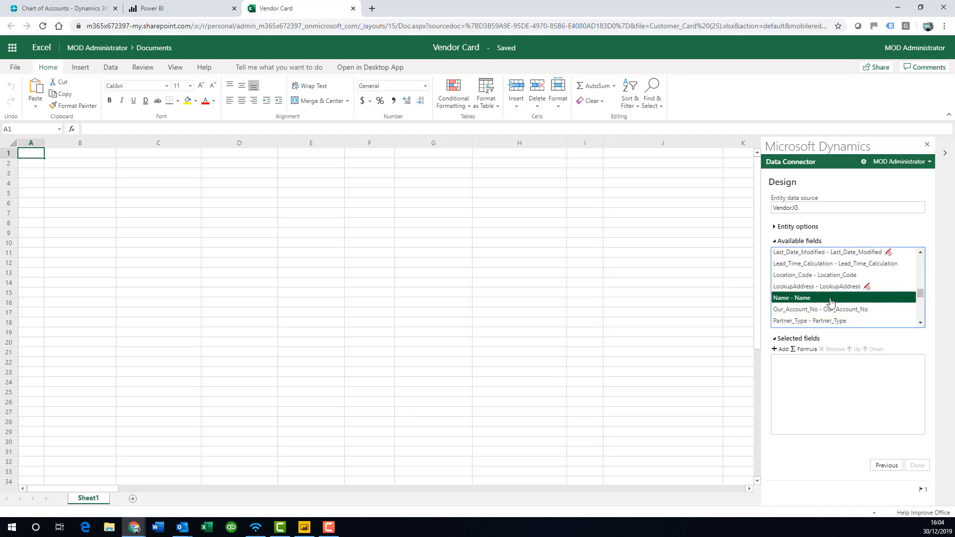
left_click(867, 311)
Go through the remaining available fields to Vendor_Posting_Group and add the whole selection to the table's selected fields.
left_click(921, 323)
left_click(921, 323)
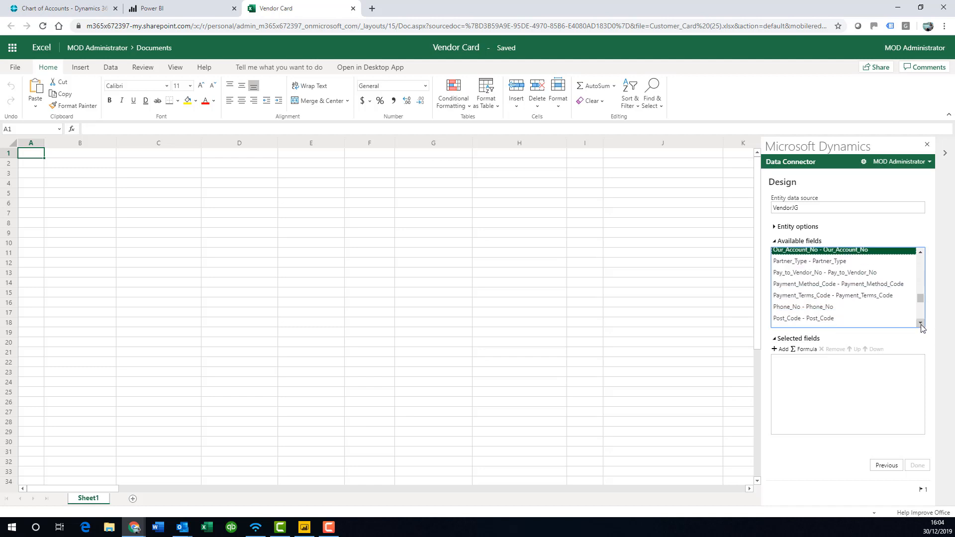
left_click(921, 323)
left_click(921, 323)
left_click(921, 323)
left_click(921, 323)
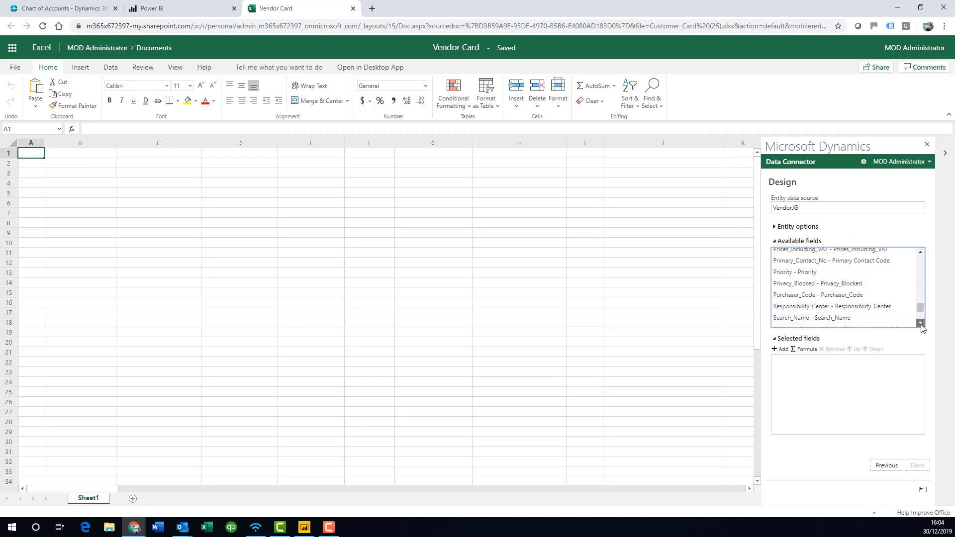
left_click(921, 323)
left_click(921, 323)
left_click(921, 323)
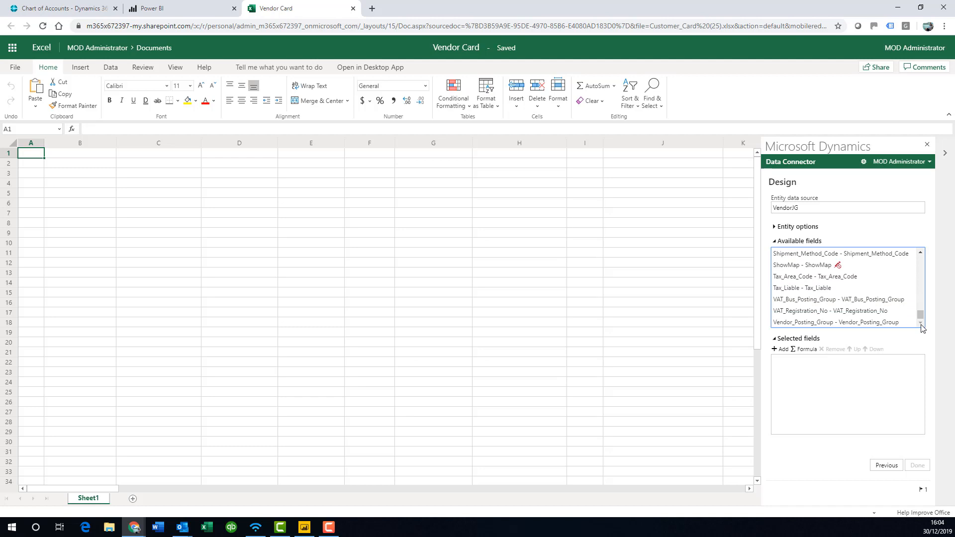
left_click(781, 350)
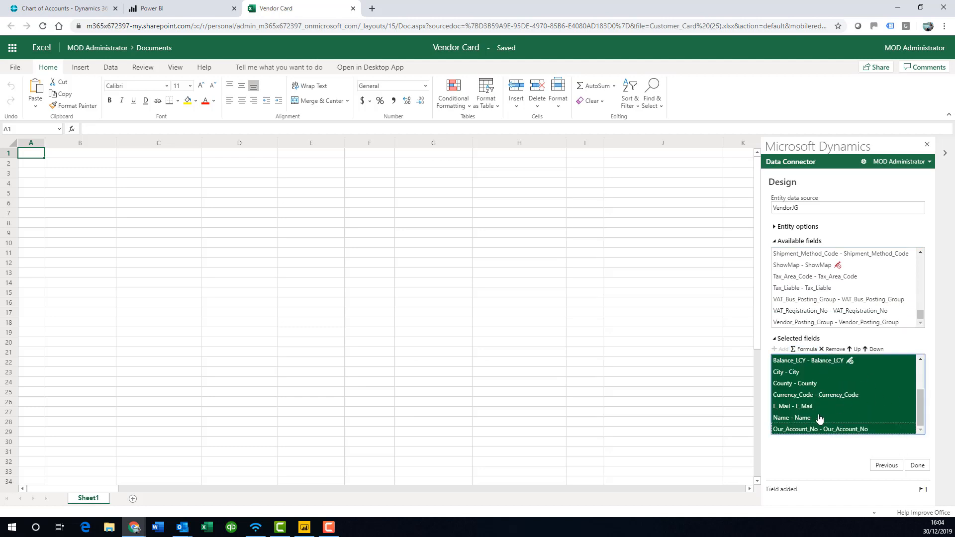
Move the Name field to the top of the selected fields, above No.
left_click(820, 418)
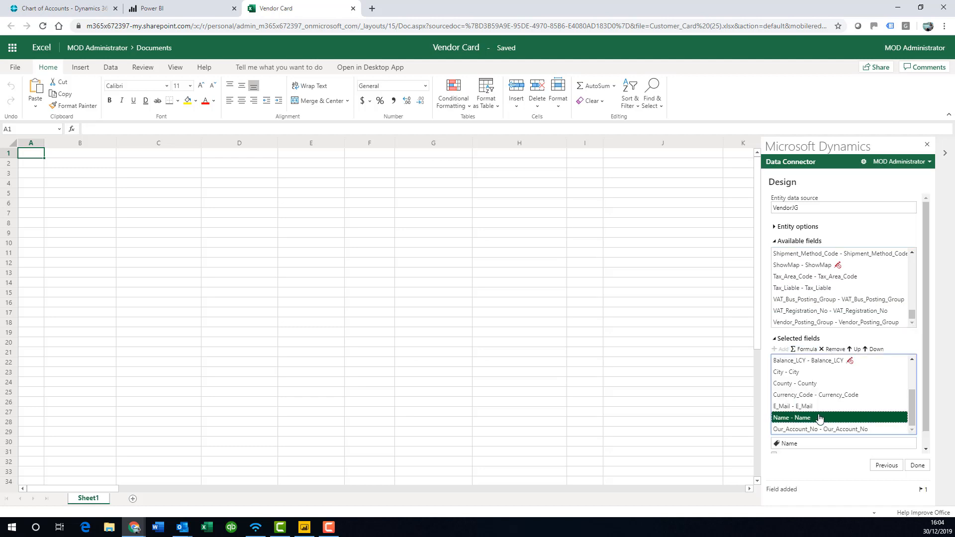
left_click(853, 350)
left_click(853, 349)
left_click(853, 349)
left_click(853, 349)
left_click(853, 350)
left_click(852, 349)
left_click(853, 349)
left_click(853, 350)
left_click(853, 349)
left_click(853, 350)
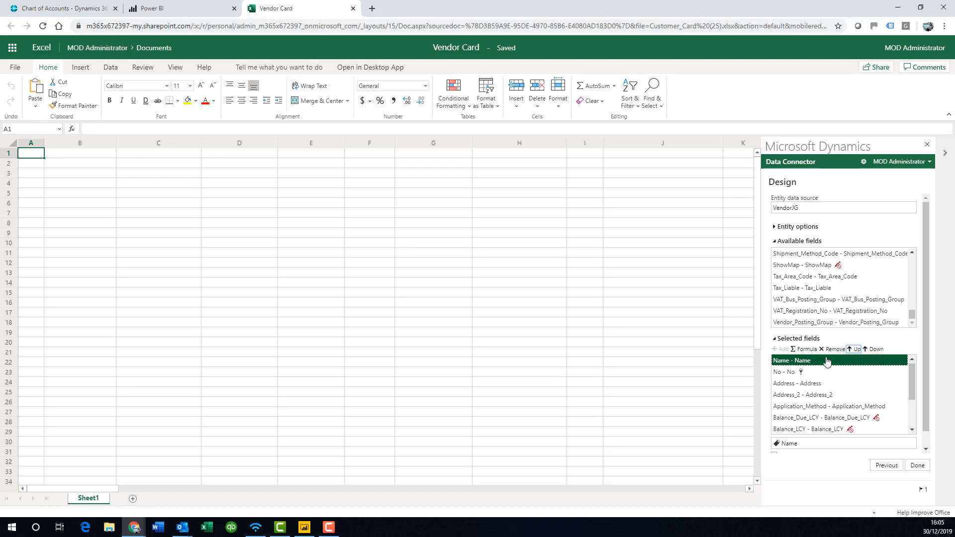
Create the VendorJG table in the sheet, finish the design and refresh it to load the vendor data.
left_click(923, 469)
left_click(882, 372)
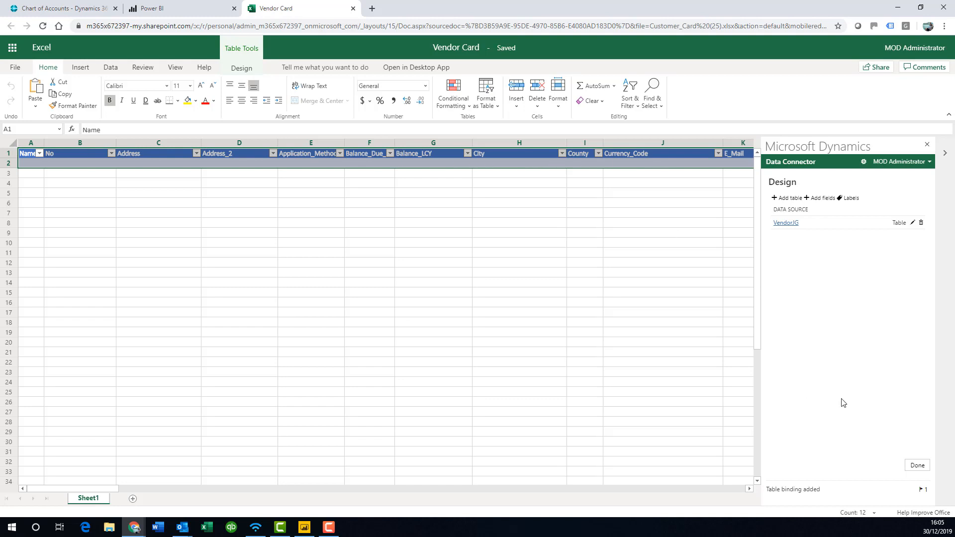
left_click(921, 465)
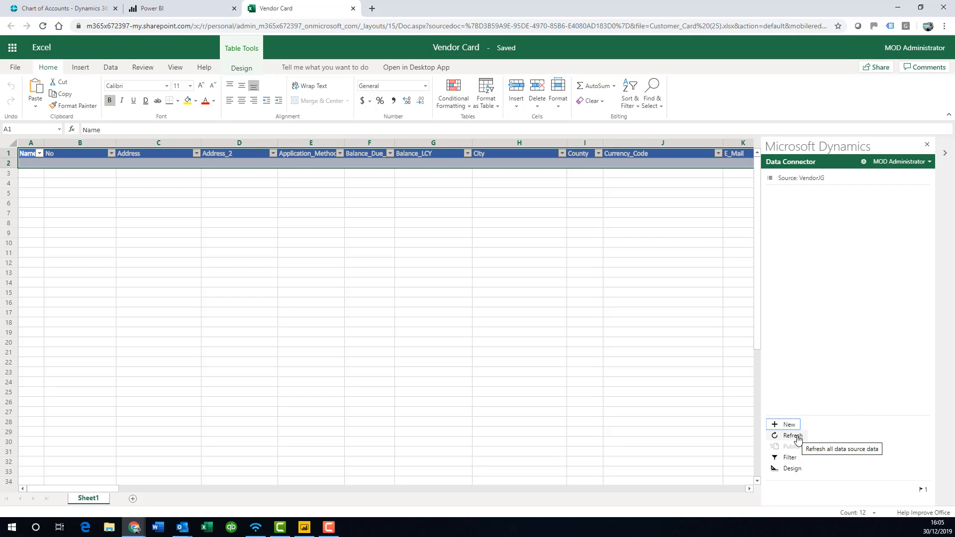
left_click(798, 438)
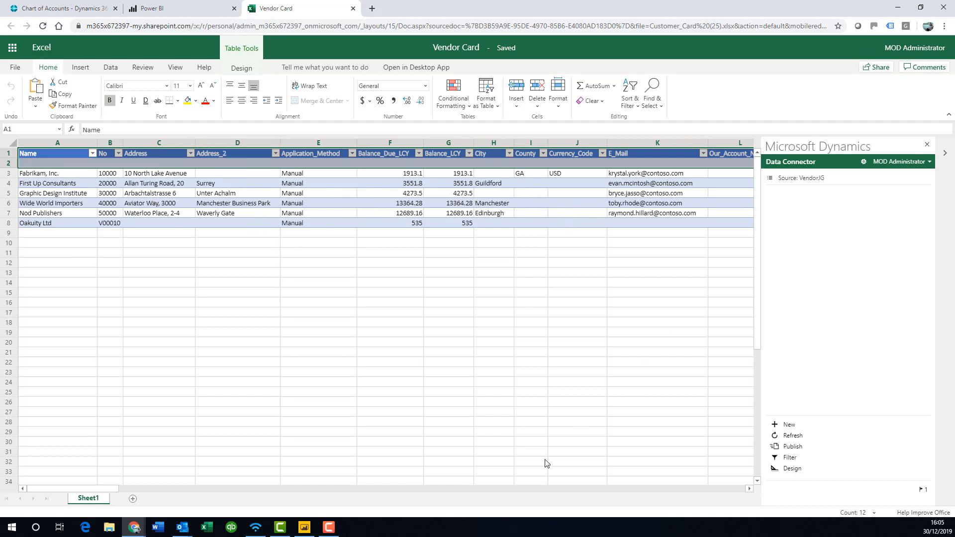
Edit the VendorJG table's design so the No field comes before Name, update the table and finish the design.
left_click_drag(108, 489, 75, 486)
left_click(792, 469)
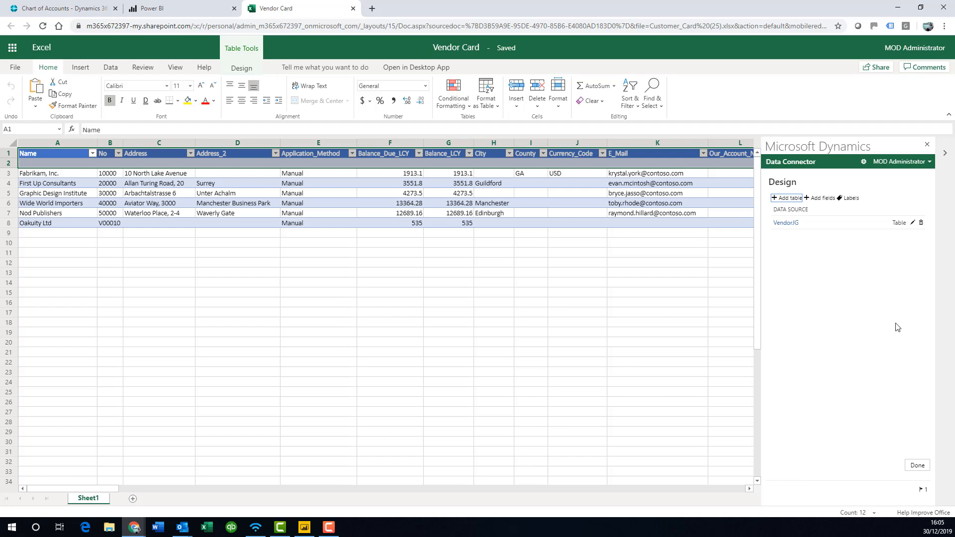
left_click(786, 223)
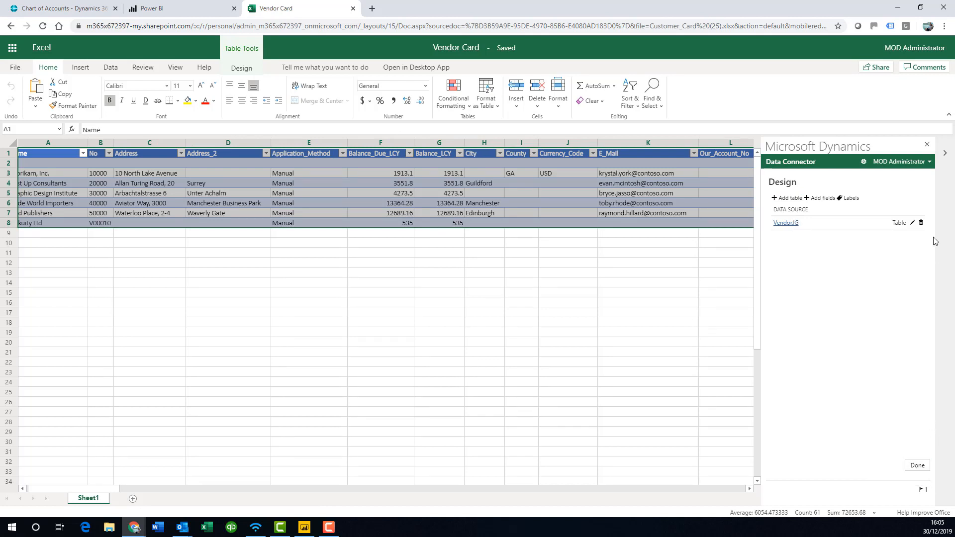
left_click(913, 223)
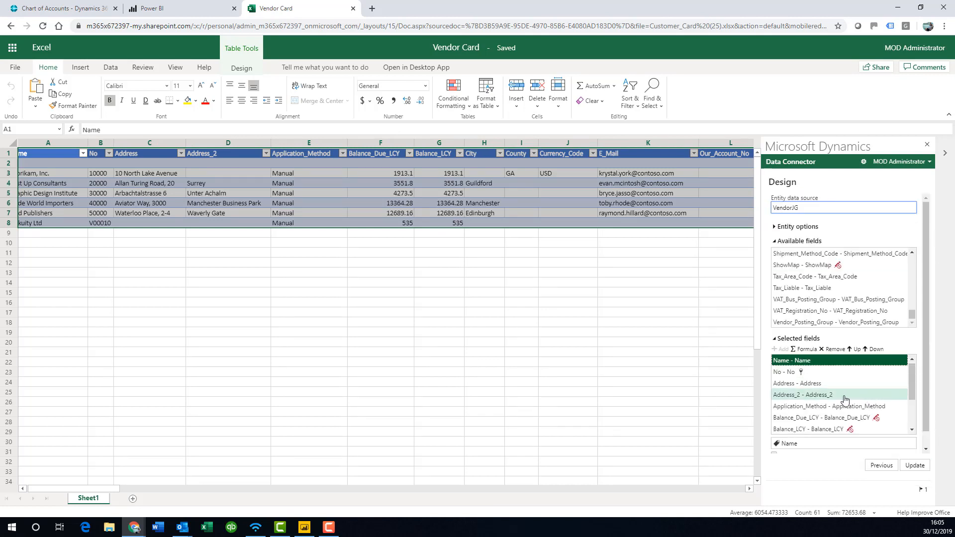
scroll(846, 388, "down", 2)
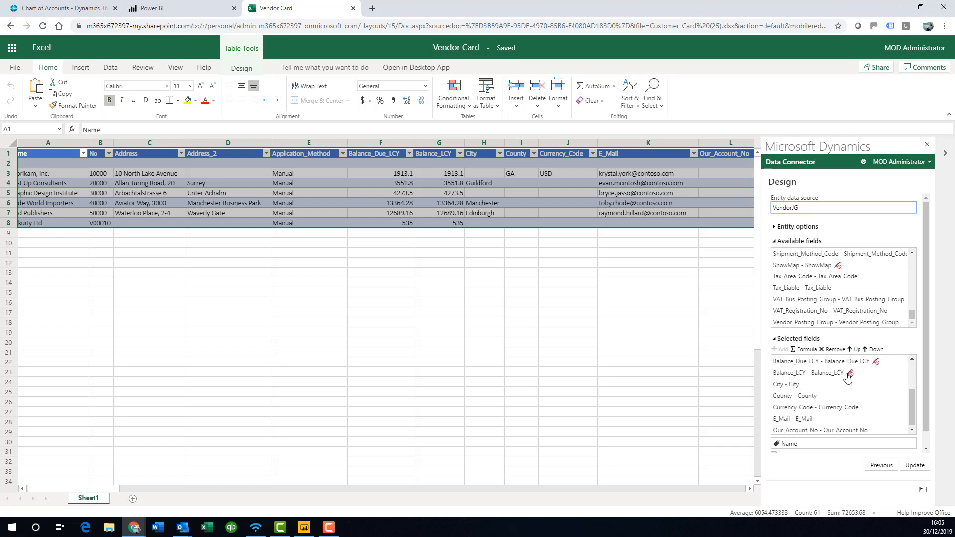
scroll(848, 378, "up", 3)
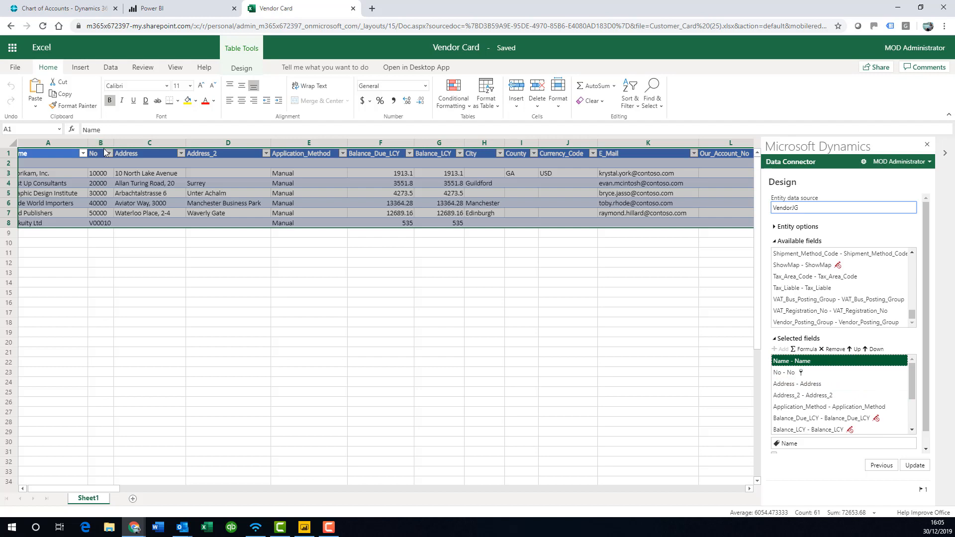
left_click(788, 374)
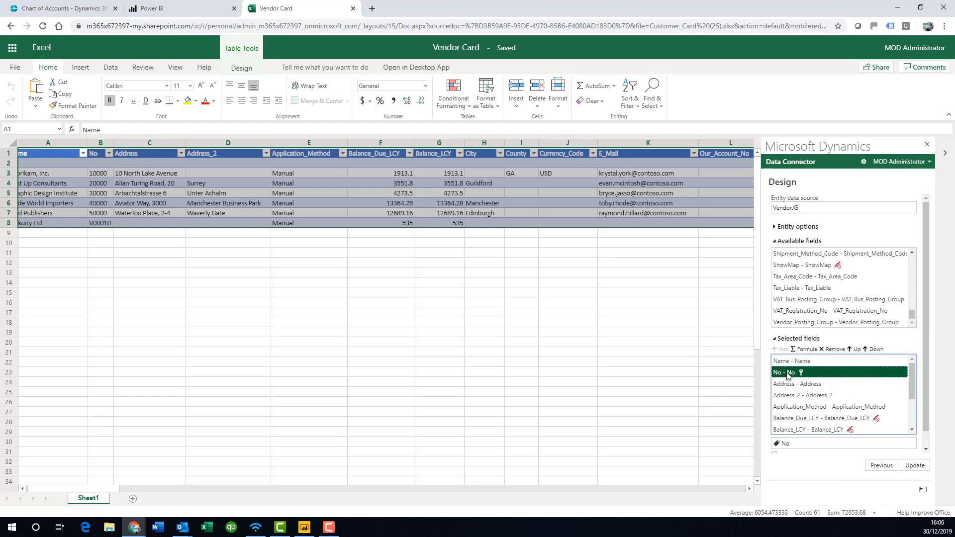
left_click(854, 350)
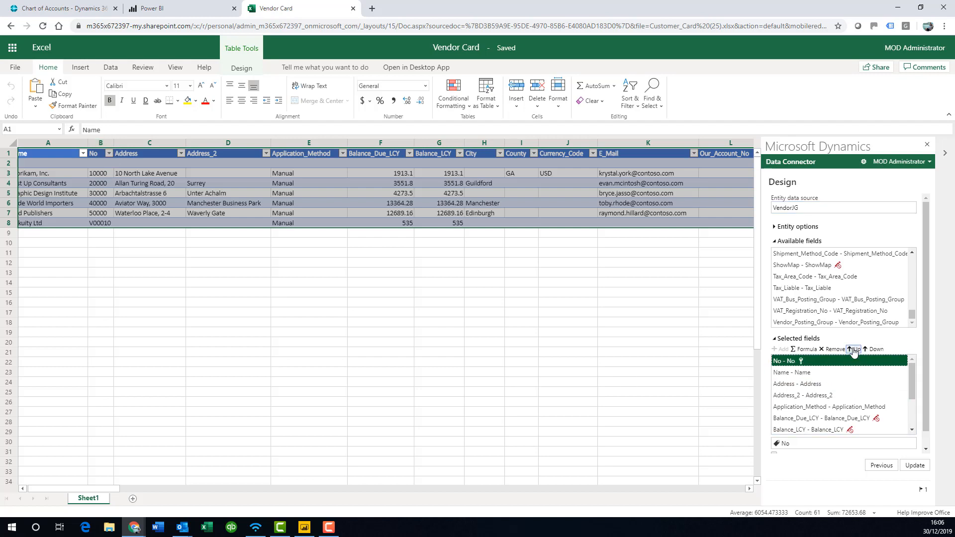
left_click(930, 467)
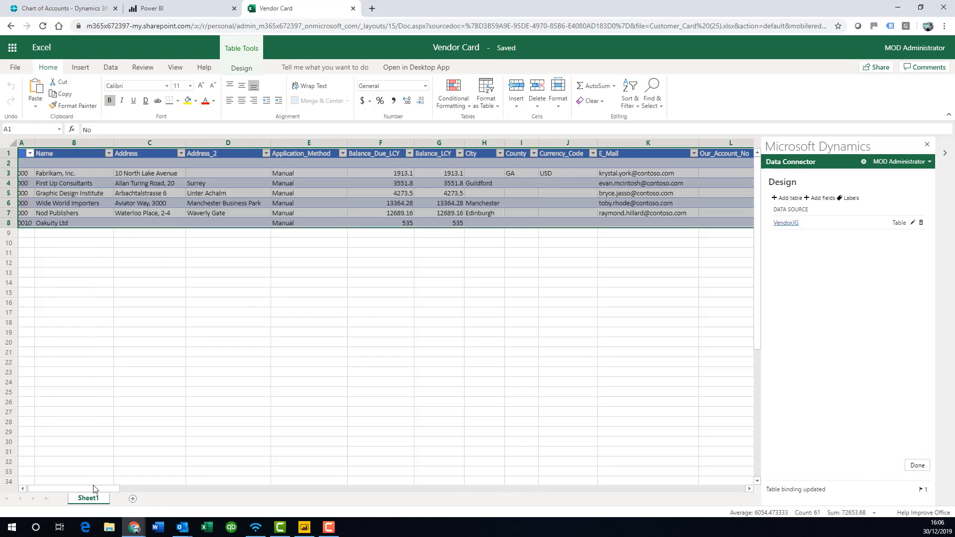
left_click_drag(96, 490, 61, 488)
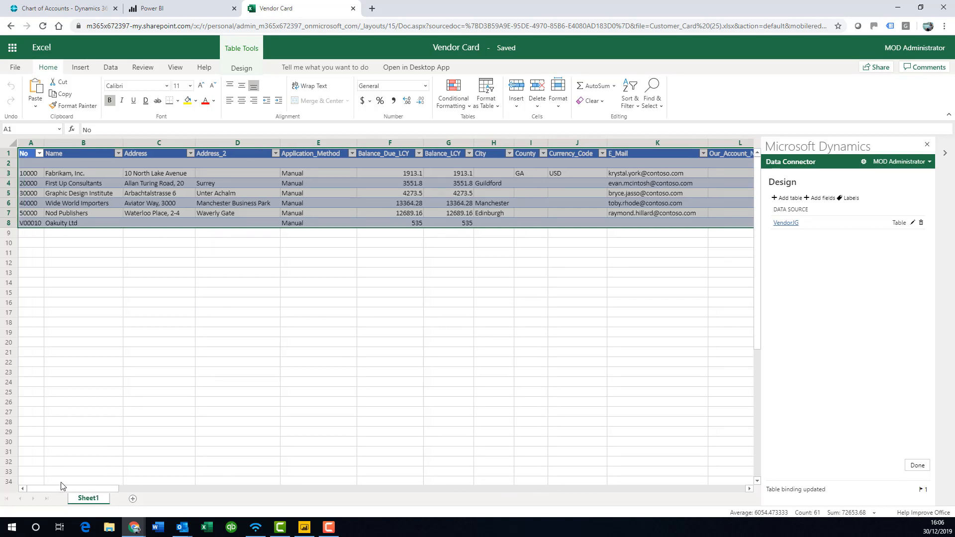
left_click(917, 465)
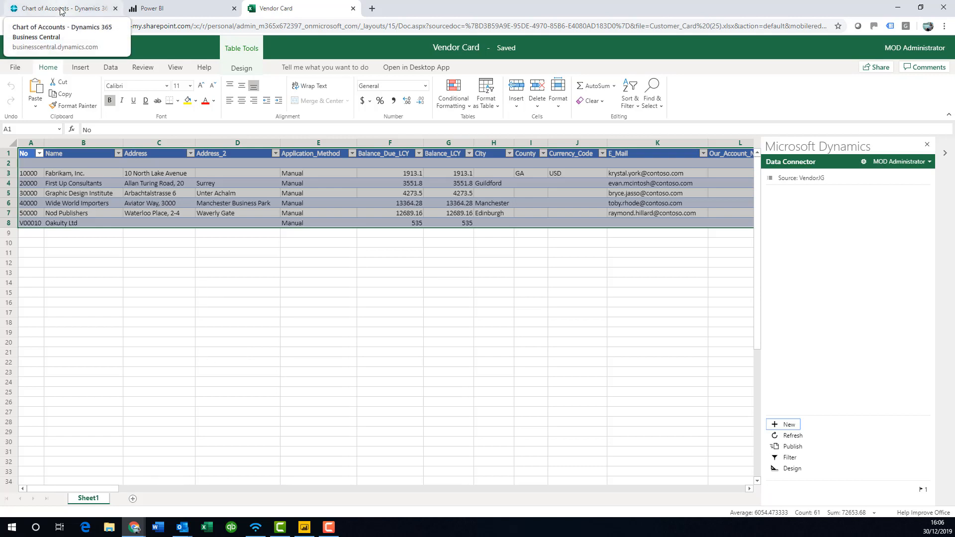
Change the house number in First Up Consultants' address to 21 and publish the edit to Business Central.
left_click(326, 342)
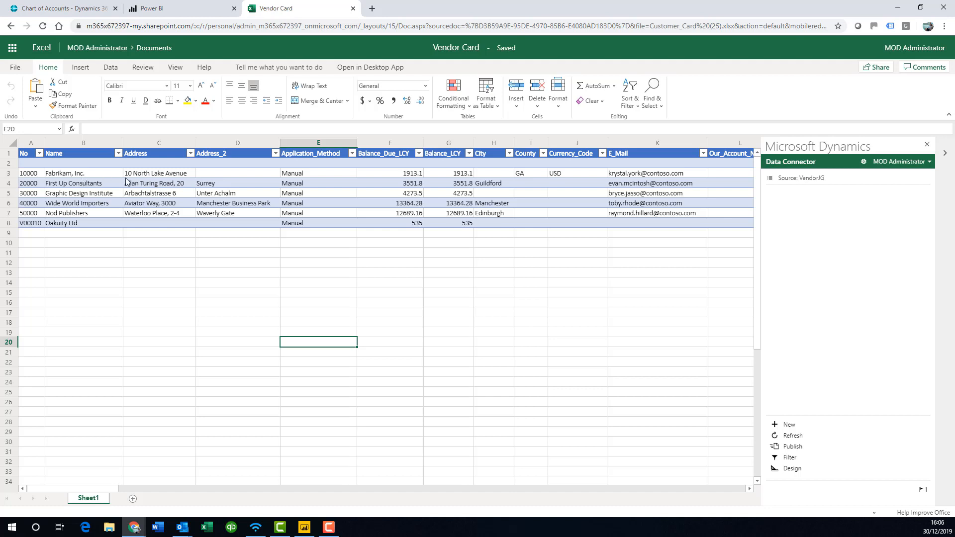
left_click(187, 186)
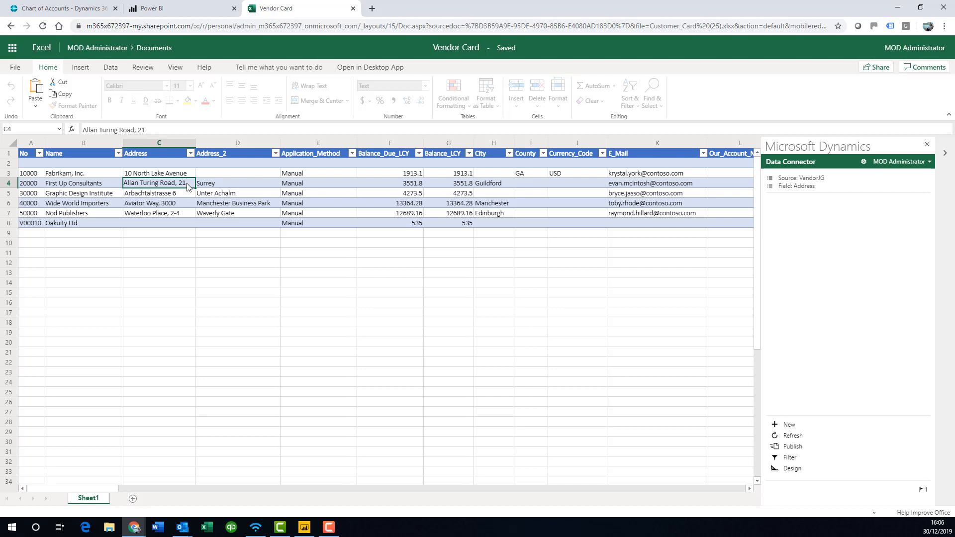
left_click(232, 242)
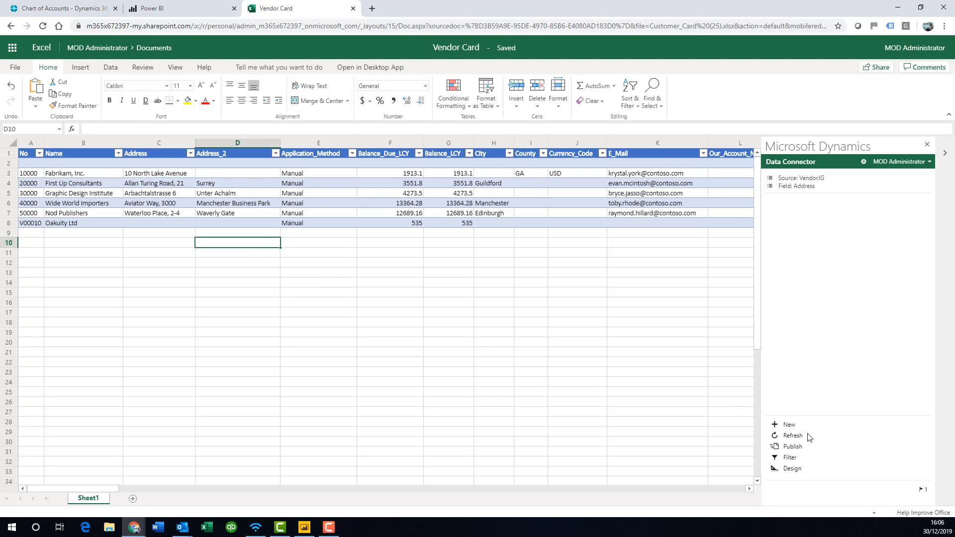
left_click(793, 447)
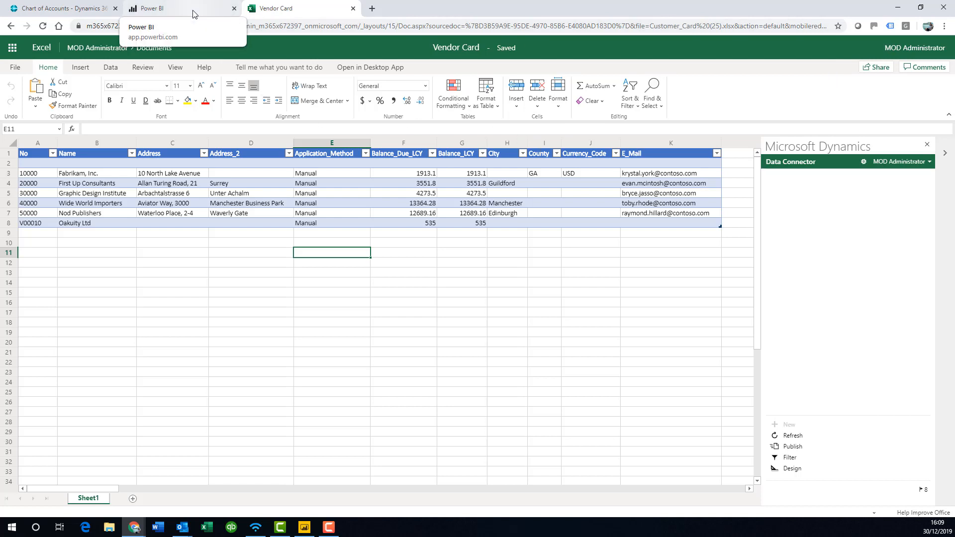
Switch to Power BI Desktop and connect to the Dynamics 365 Business Central online service as a data source.
left_click_drag(0, 14, 468, 29)
double_click(468, 28)
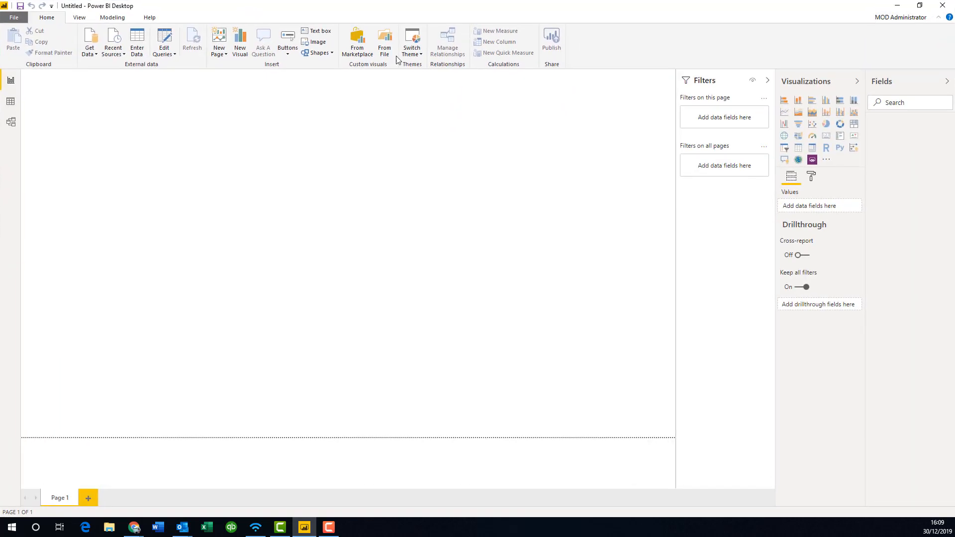
left_click(93, 53)
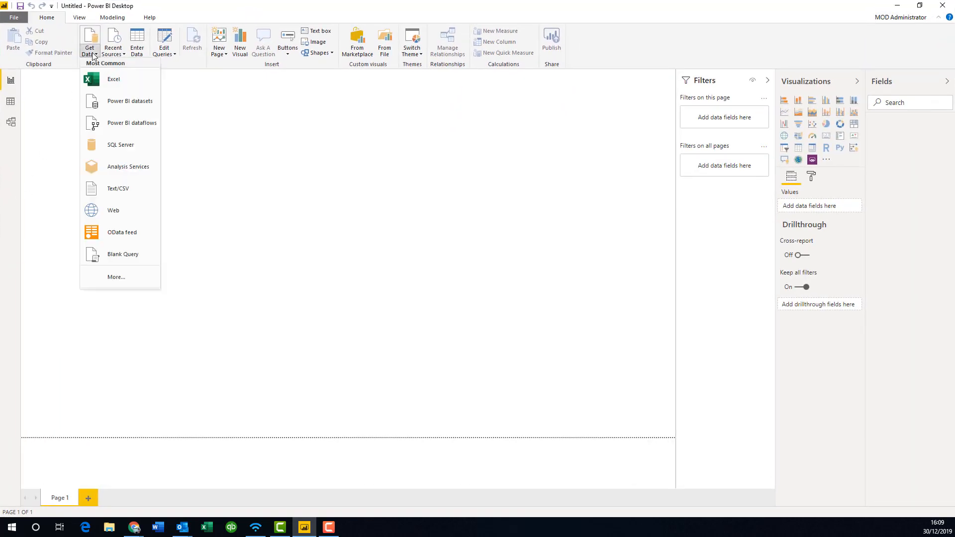
left_click(133, 282)
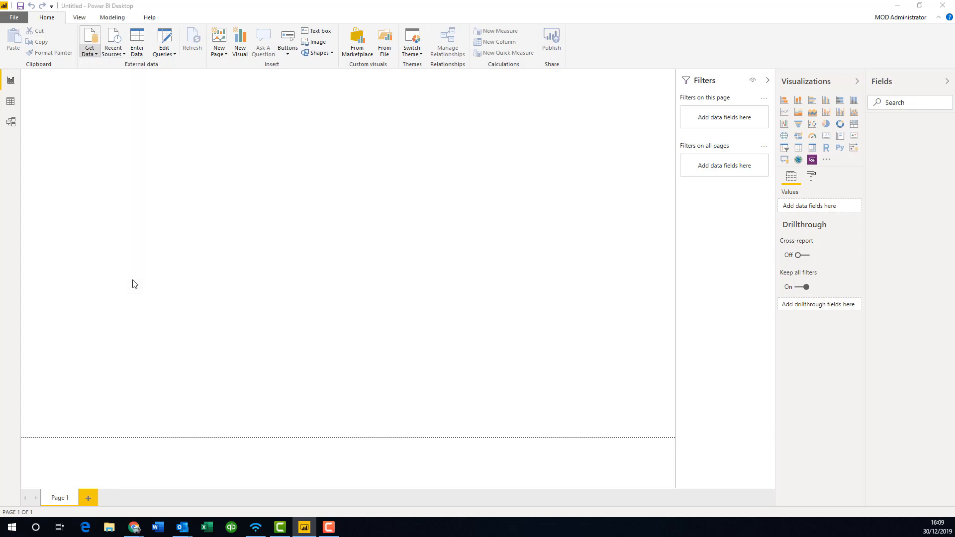
left_click(367, 199)
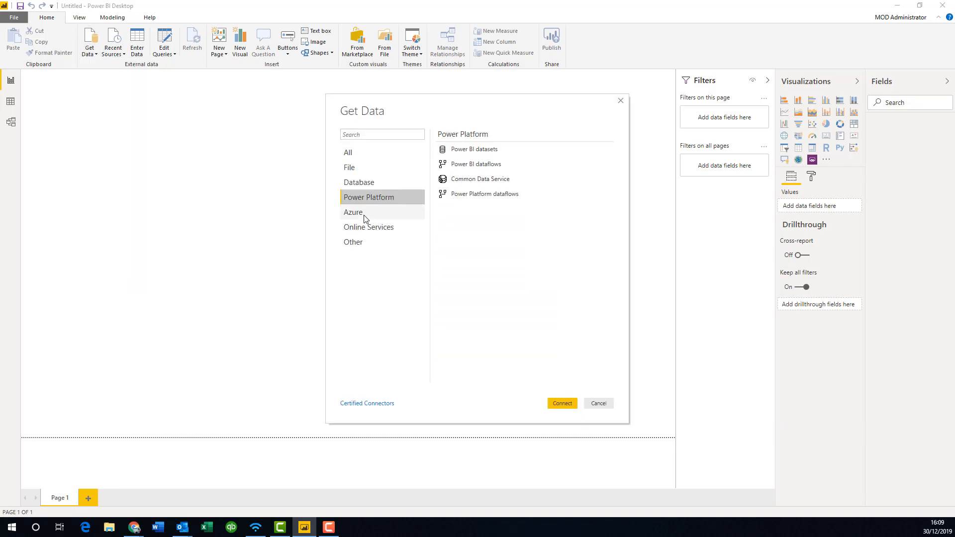
left_click(368, 228)
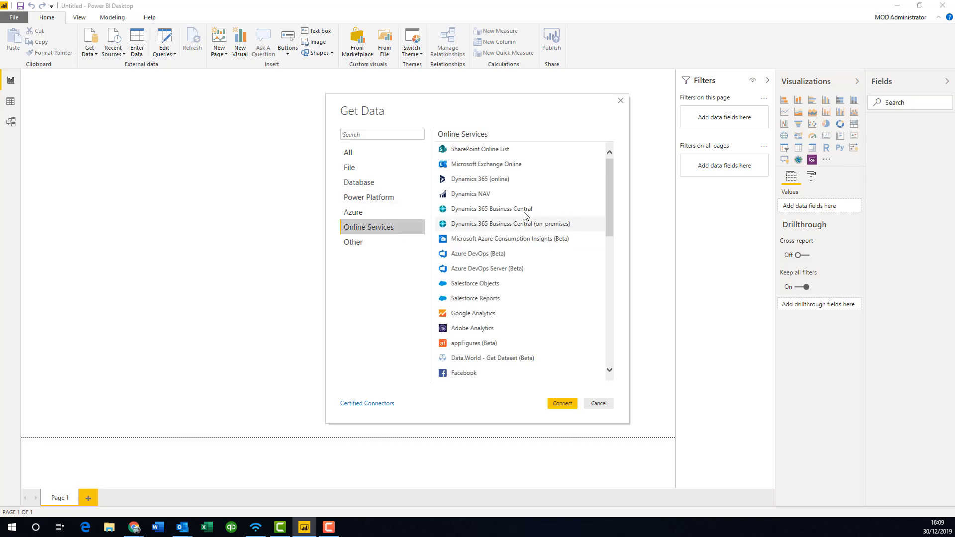
left_click(562, 403)
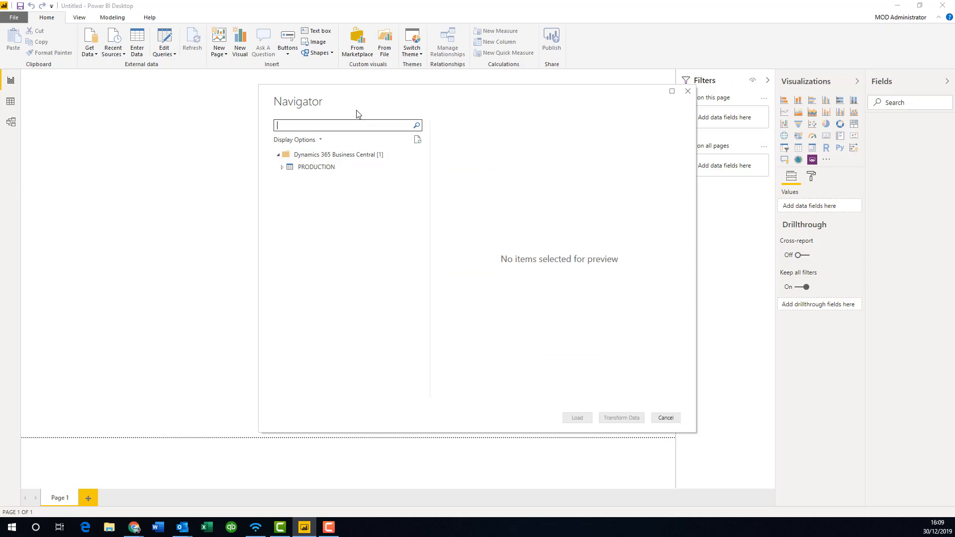
Select the VendorJG table from the CRONUS UK Ltd. company in the PRODUCTION environment and preview its data.
left_click(281, 168)
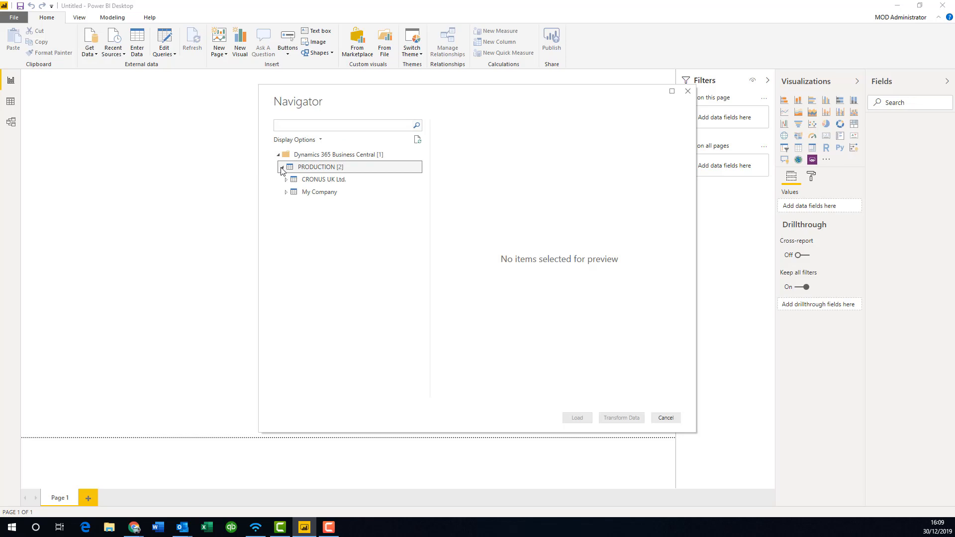
left_click(287, 181)
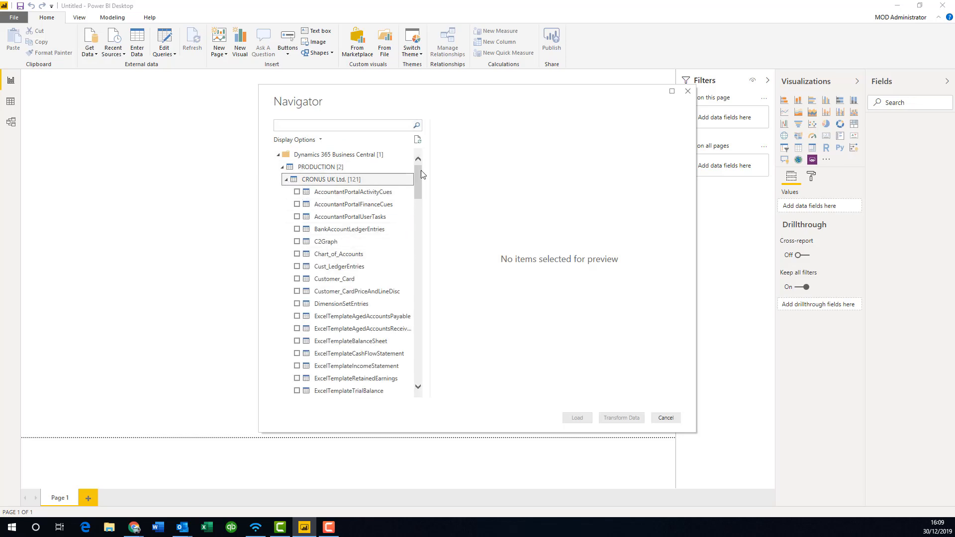
scroll(421, 230, "down", 3)
left_click_drag(421, 229, 419, 366)
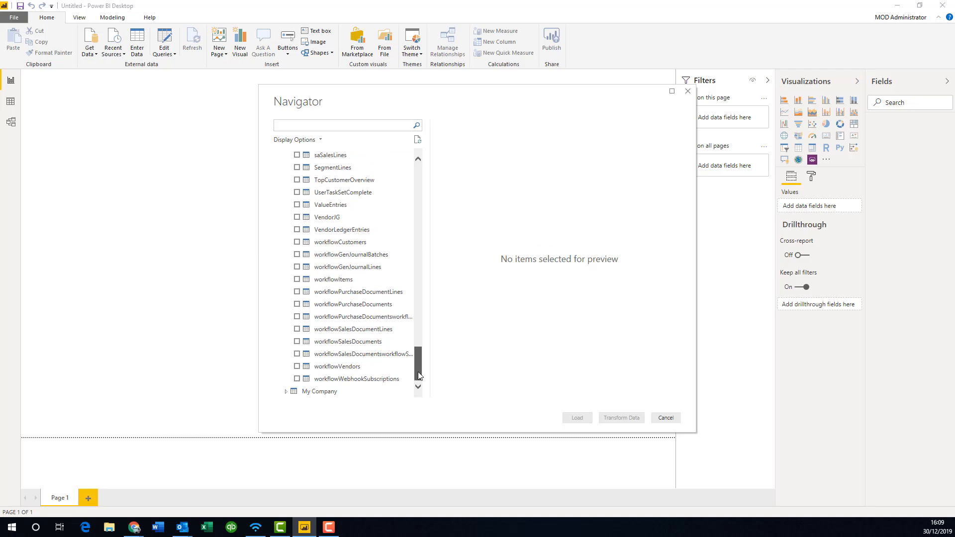
left_click(297, 217)
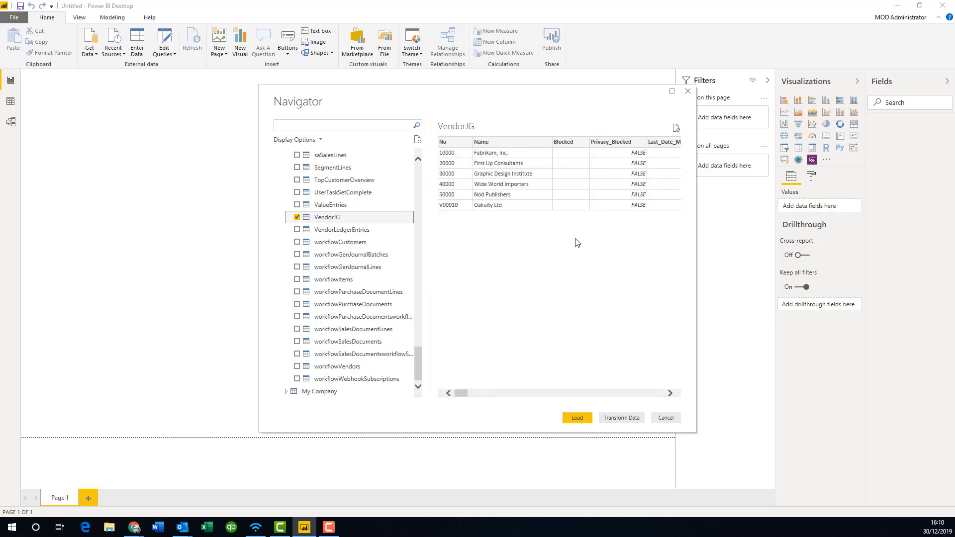
mouse_move(462, 393)
left_mouse_down()
mouse_move(664, 388)
mouse_move(450, 397)
left_mouse_up()
Examine the other web services available for CRONUS UK Ltd. in the Navigator list.
scroll(333, 222, "up", 5)
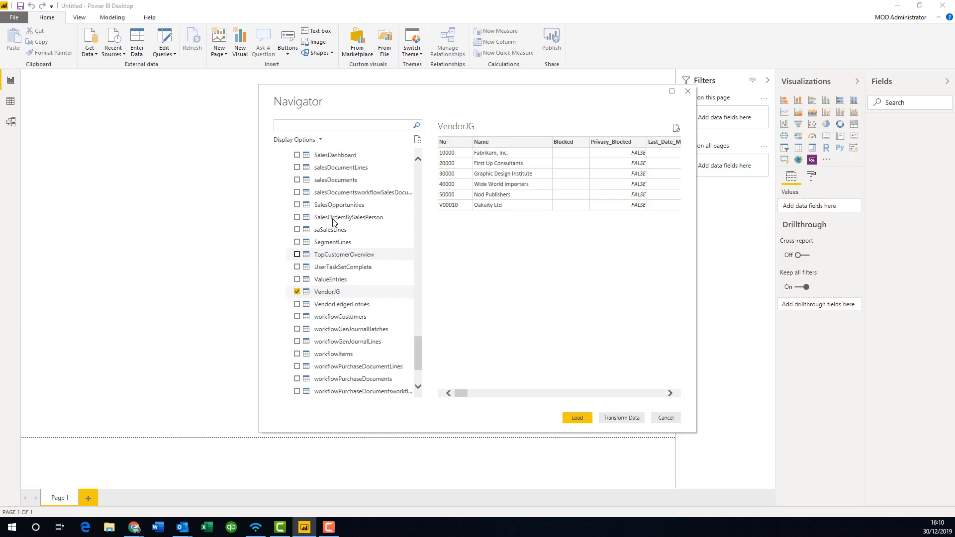
scroll(334, 223, "up", 12)
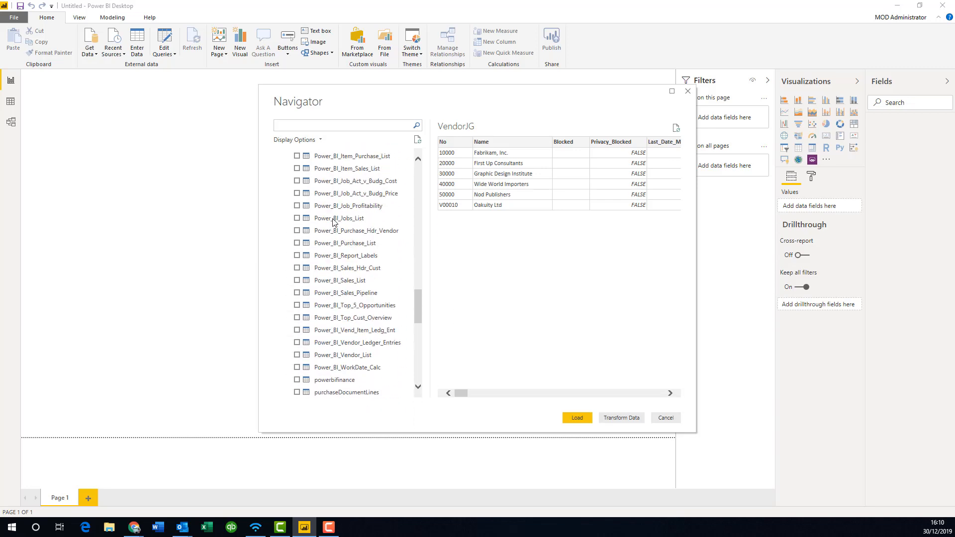
scroll(334, 223, "up", 9)
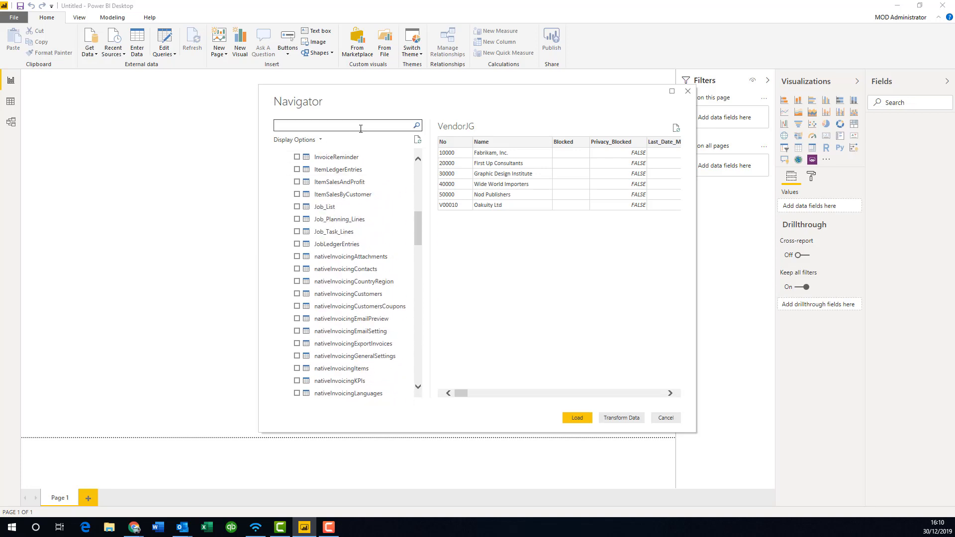
scroll(384, 208, "up", 1)
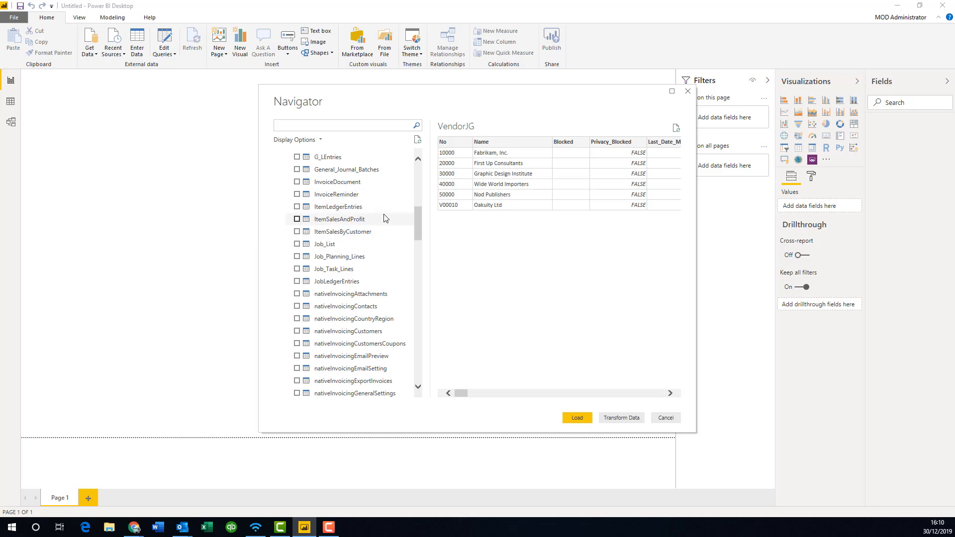
scroll(384, 218, "up", 1)
scroll(384, 218, "up", 2)
scroll(384, 218, "down", 3)
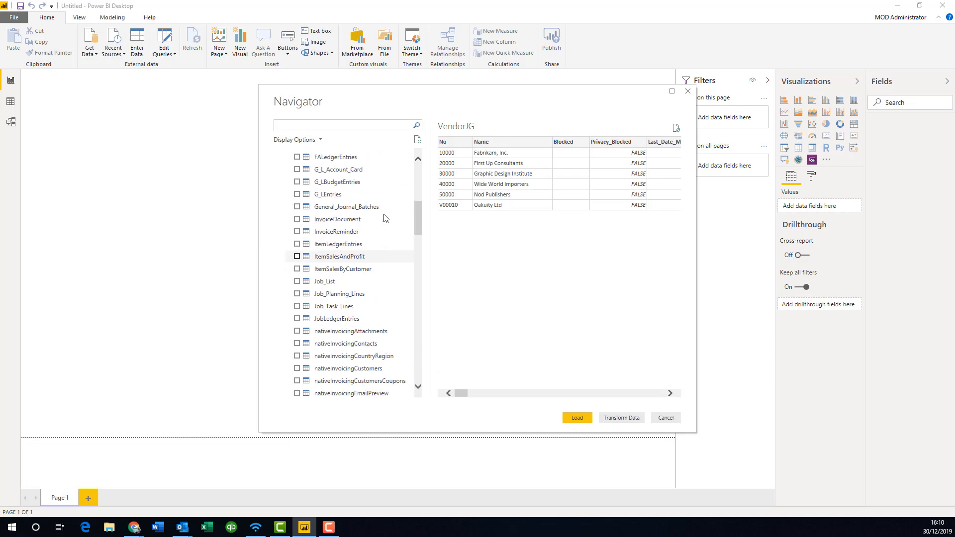
scroll(397, 241, "down", 2)
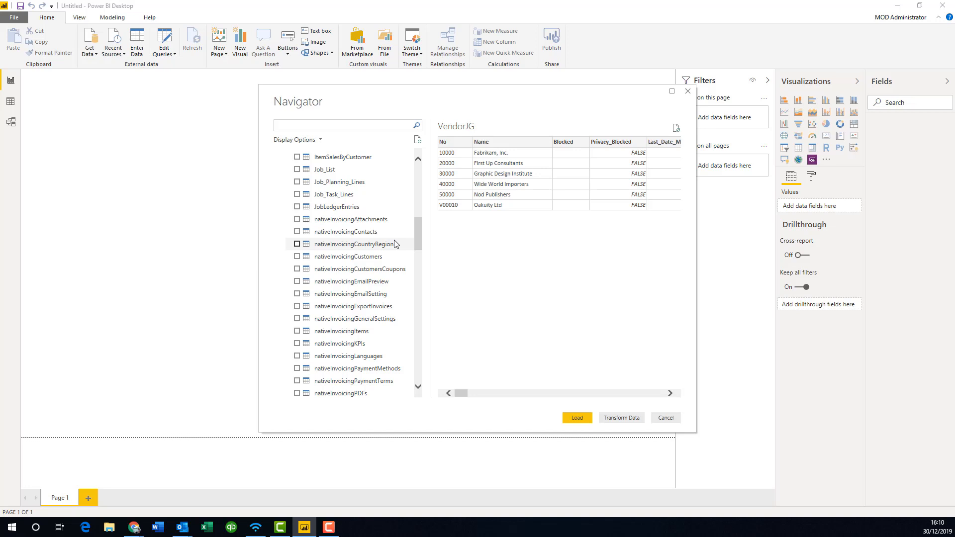
scroll(394, 244, "down", 8)
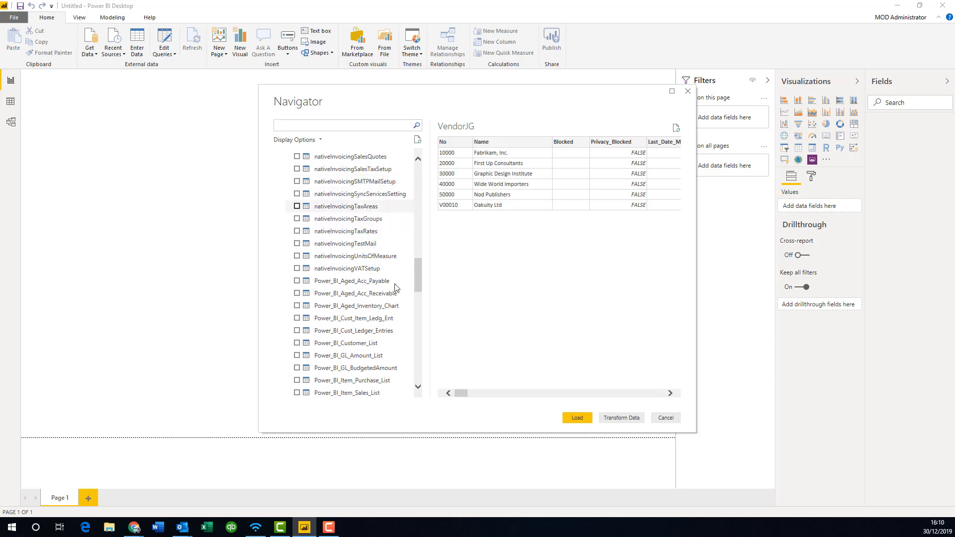
Preview the Power_BI_Item_Purchase_List table and look through its rows.
left_click(300, 382)
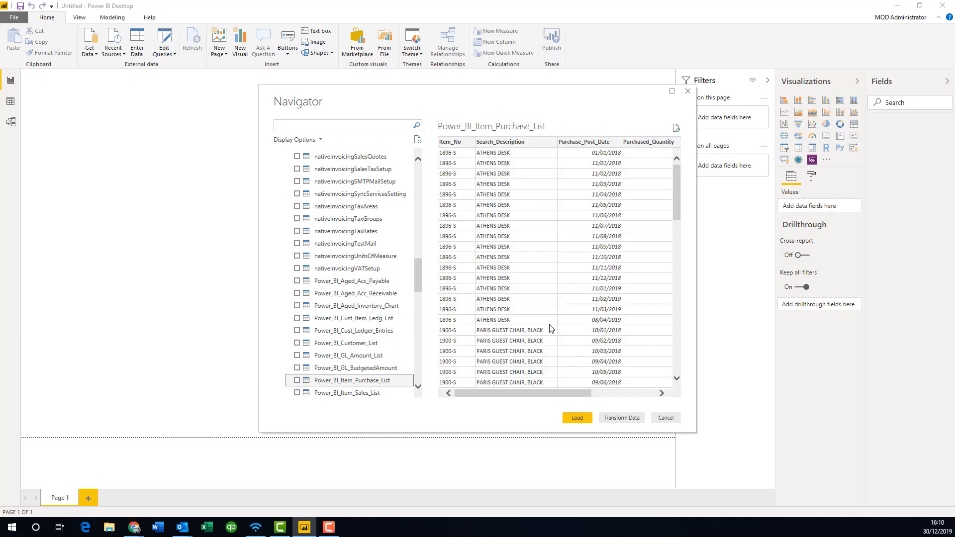
left_click_drag(544, 392, 483, 384)
scroll(499, 269, "down", 5)
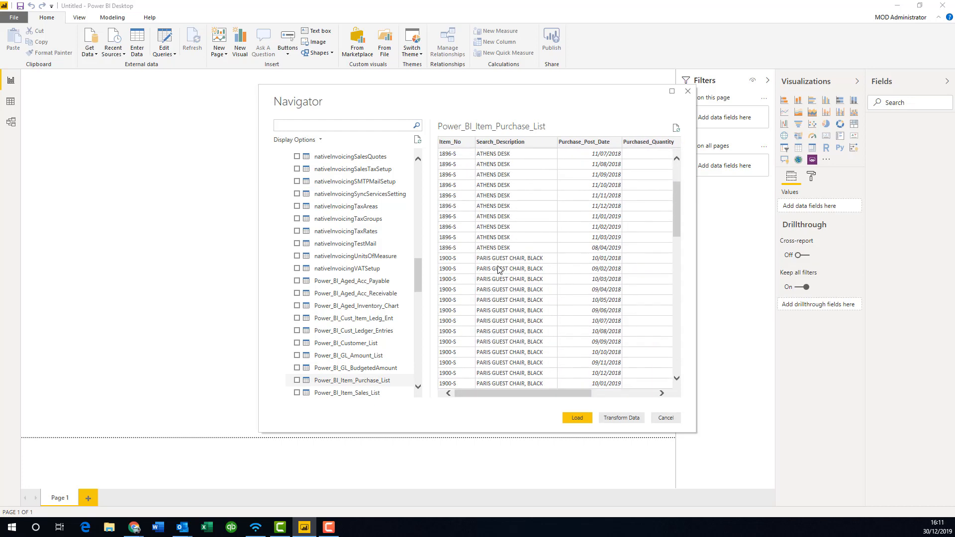
scroll(499, 269, "up", 5)
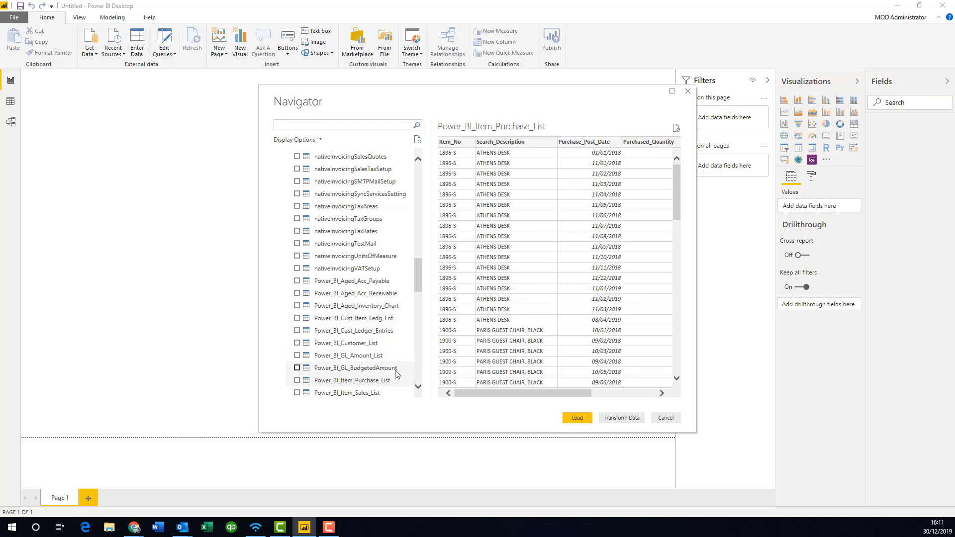
Preview the Power_BI_Purchase_Hdr_Vendor table and look across its columns.
left_click_drag(417, 274, 418, 295)
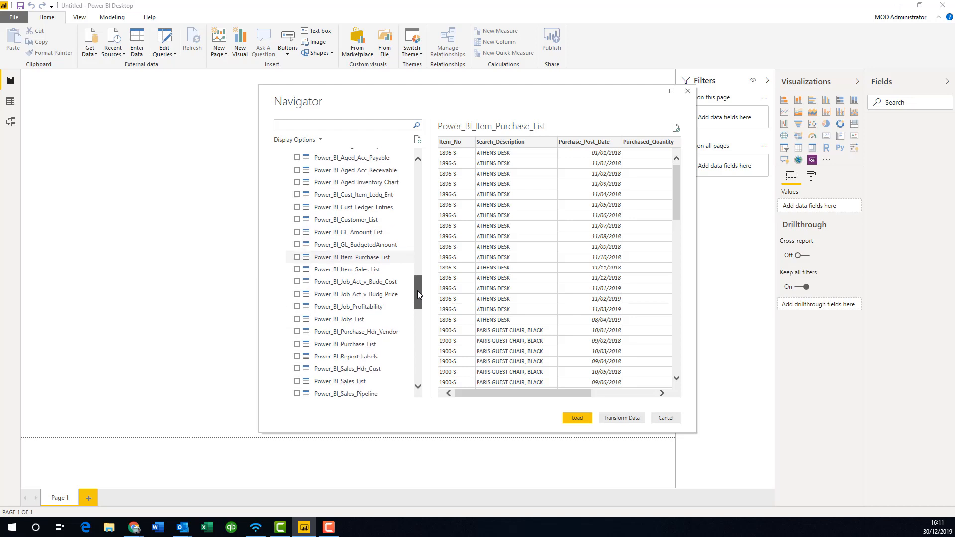
left_click(331, 336)
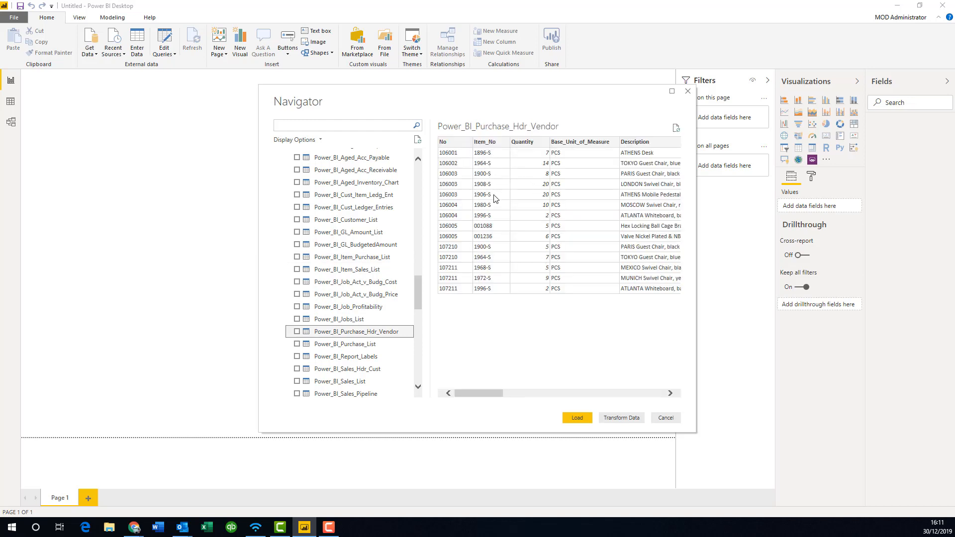
left_click_drag(484, 390, 555, 386)
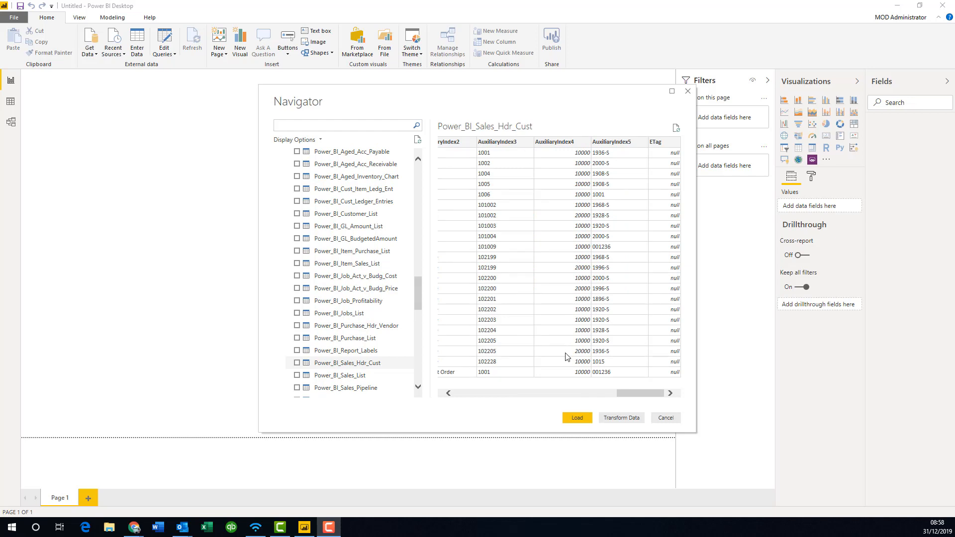
Return to the VendorJG table's preview and look across its columns.
left_click_drag(417, 289, 422, 351)
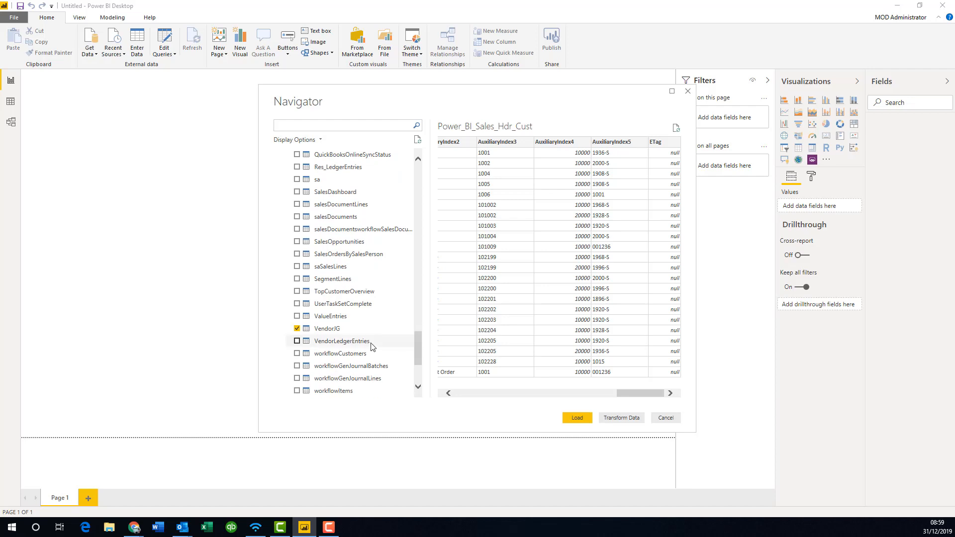
left_click(336, 335)
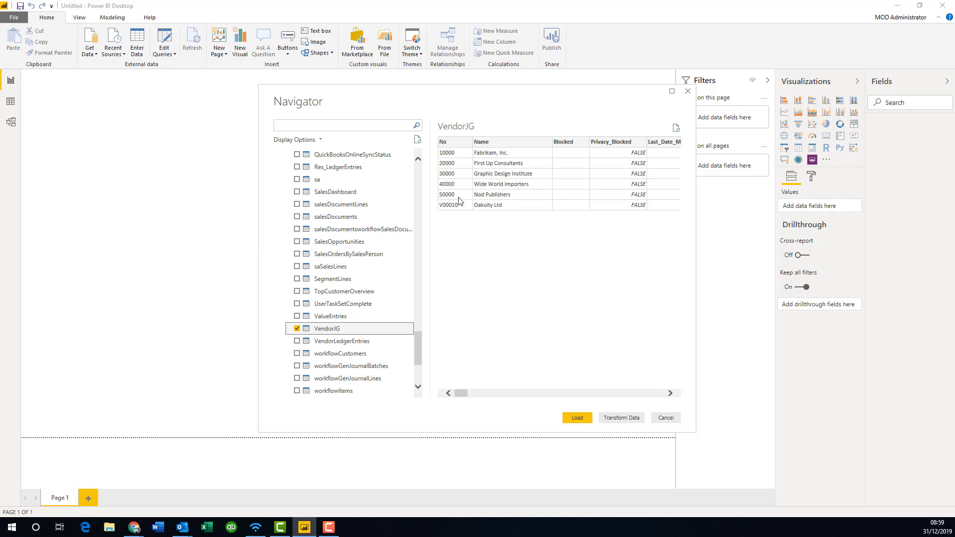
left_click_drag(464, 393, 537, 390)
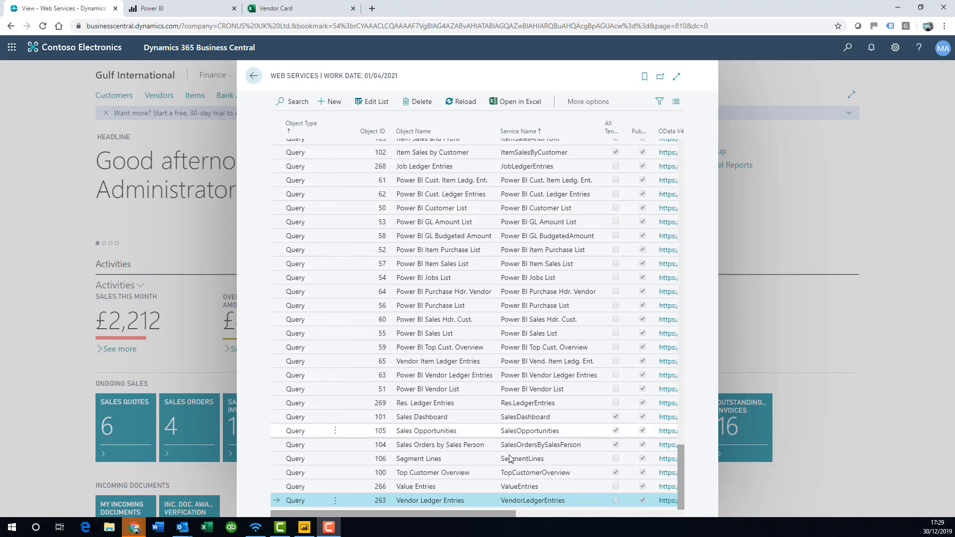
Examine the OData V4 URL and OData URL columns of the Web Services list in Business Central.
left_click_drag(503, 513, 624, 516)
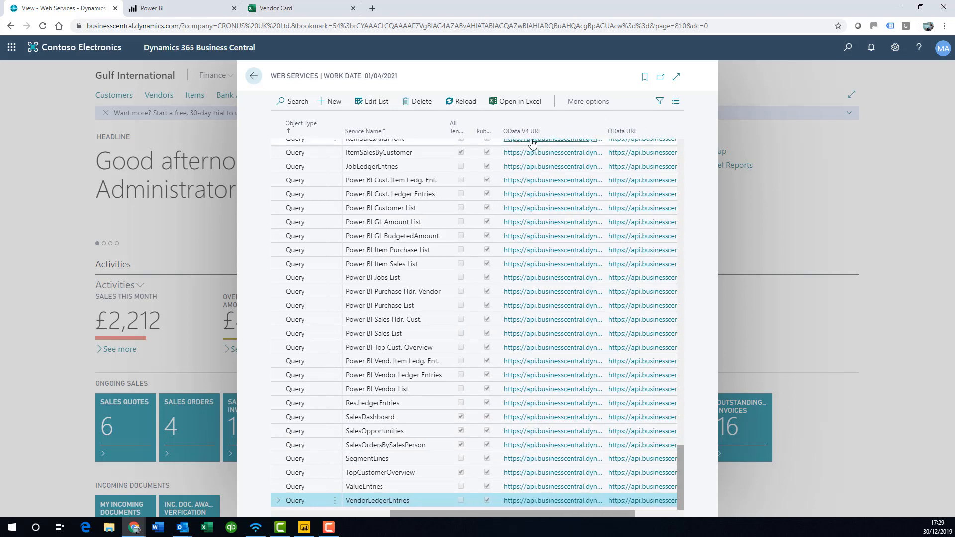
mouse_move(551, 137)
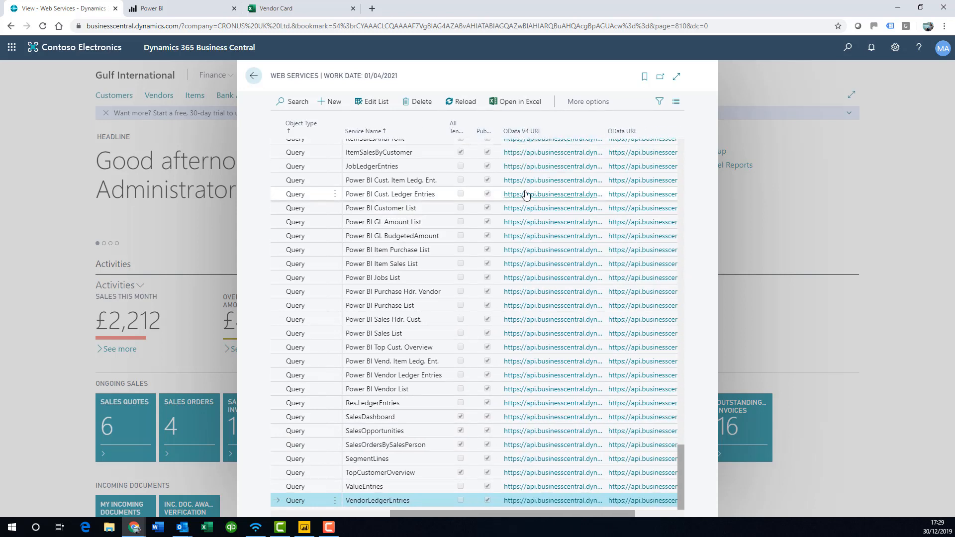